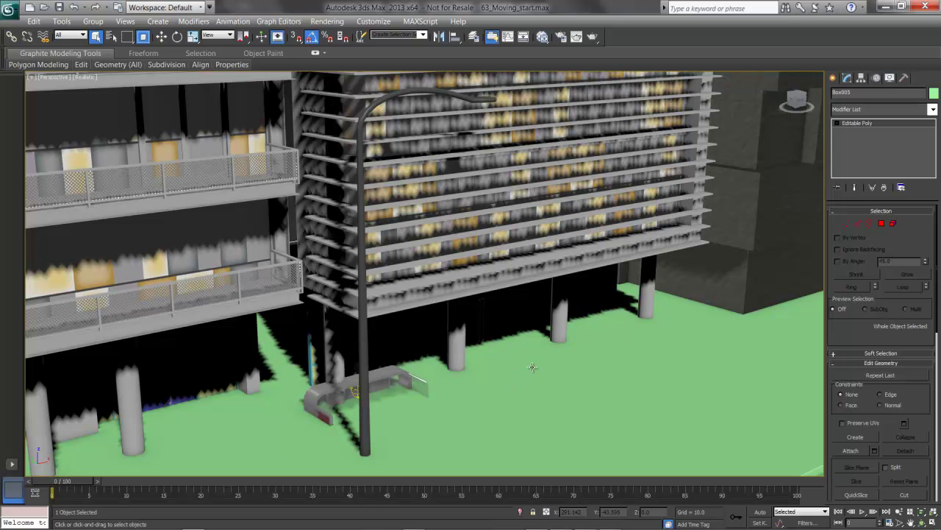
# - Show the scene as a wireframe from the left and rename the ground object as Sidewalk
pyautogui.press('F3')
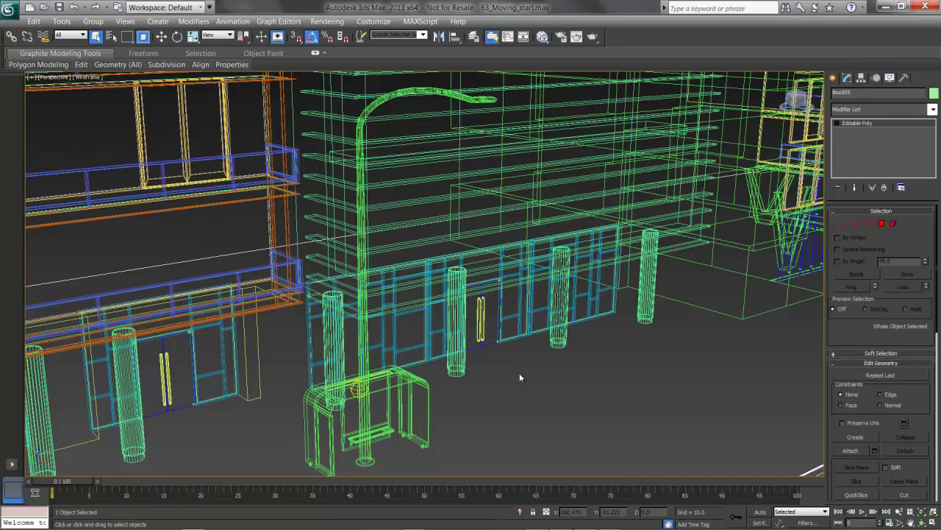
pyautogui.press('f')
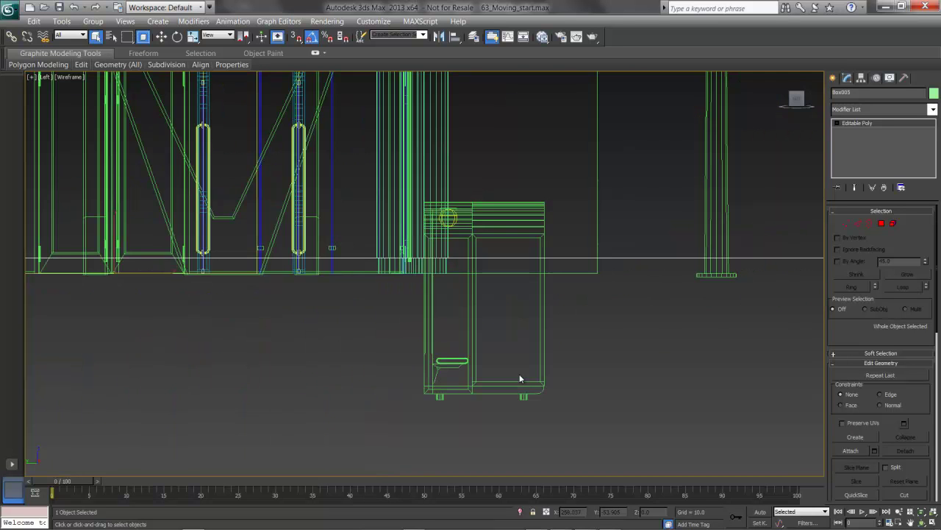
pyautogui.press('l')
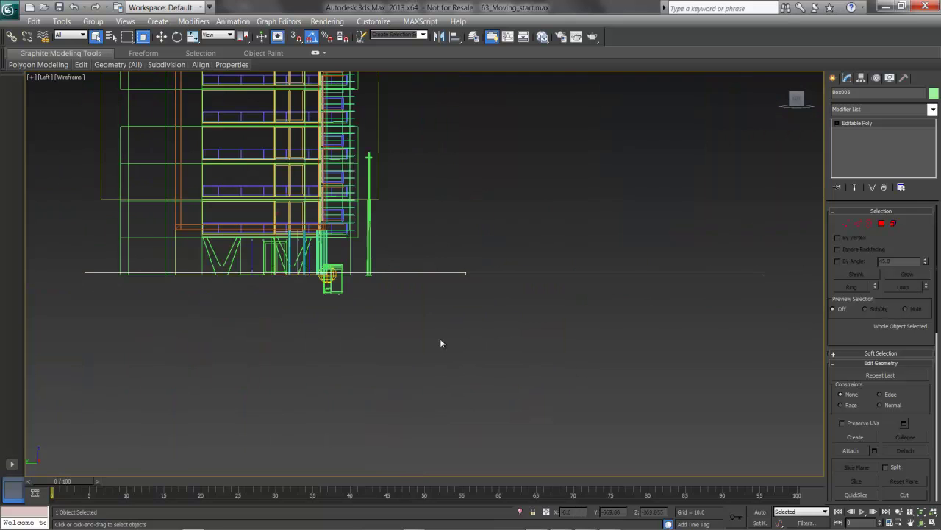
pyautogui.click(467, 274)
pyautogui.click(846, 92)
pyautogui.write('Sidewalkw')
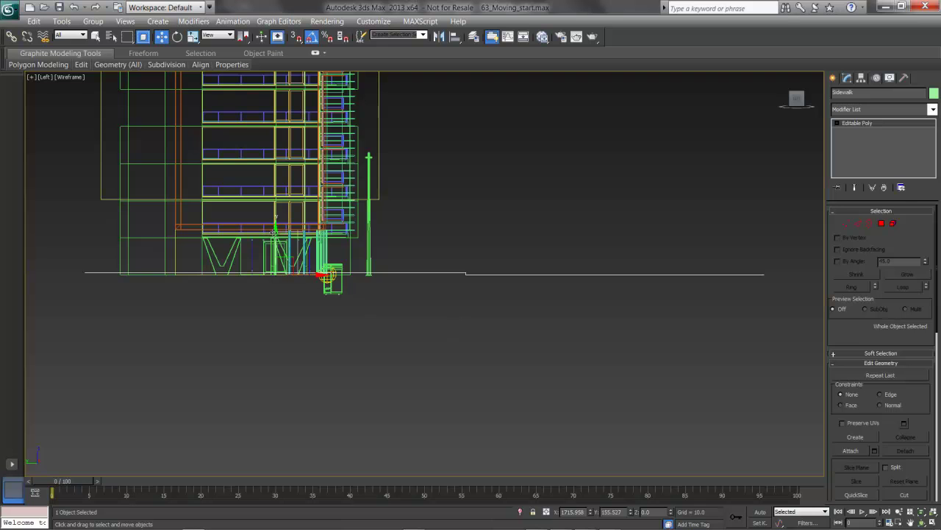
# - Lower the sidewalk to a height of about -435 and shift it in the ground plane to about X 2263, Y 788
pyautogui.moveTo(273, 233); pyautogui.dragTo(266, 332)
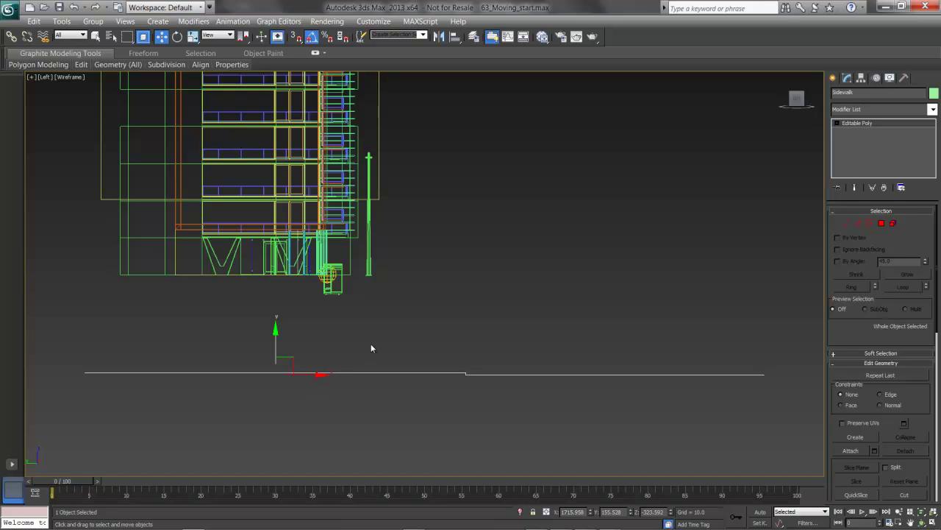
pyautogui.keyDown('alt'); pyautogui.moveTo(497, 310); pyautogui.dragTo(444, 330, button='middle'); pyautogui.keyUp('alt')
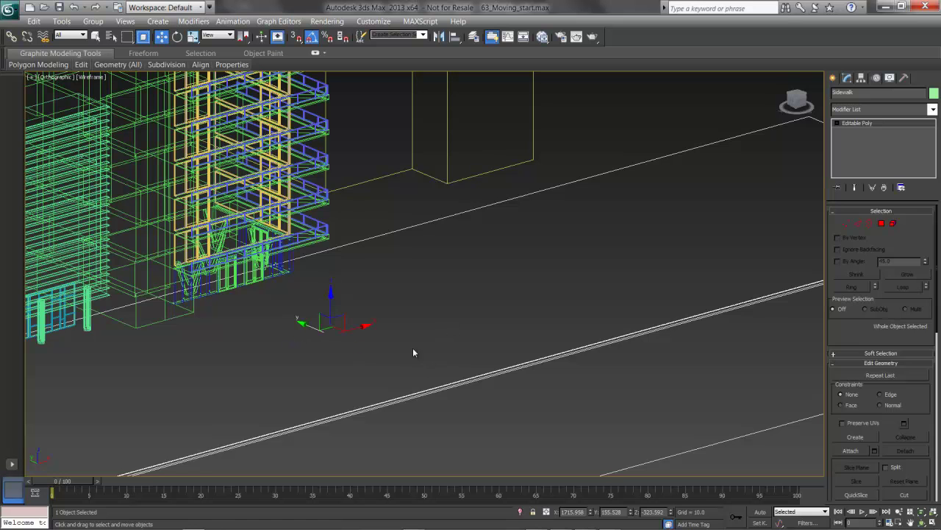
pyautogui.moveTo(330, 294); pyautogui.dragTo(369, 380)
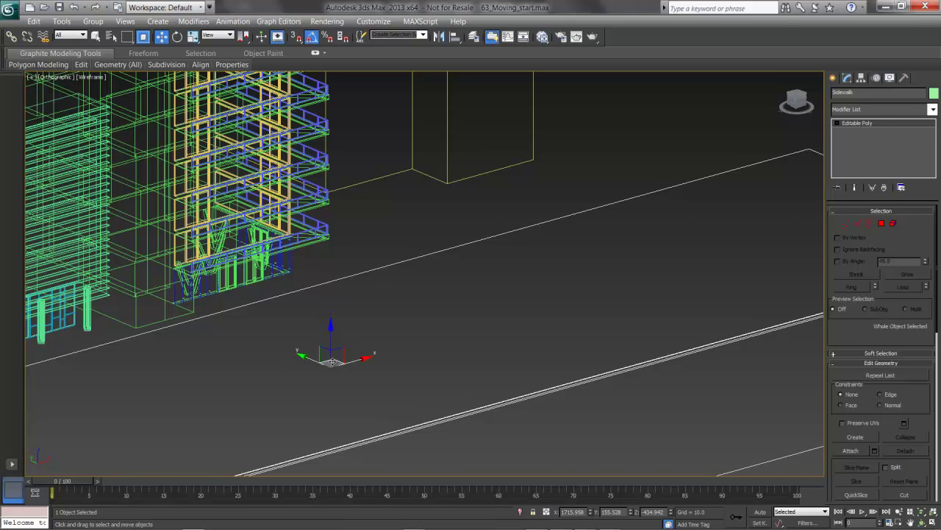
pyautogui.moveTo(332, 361); pyautogui.dragTo(340, 273)
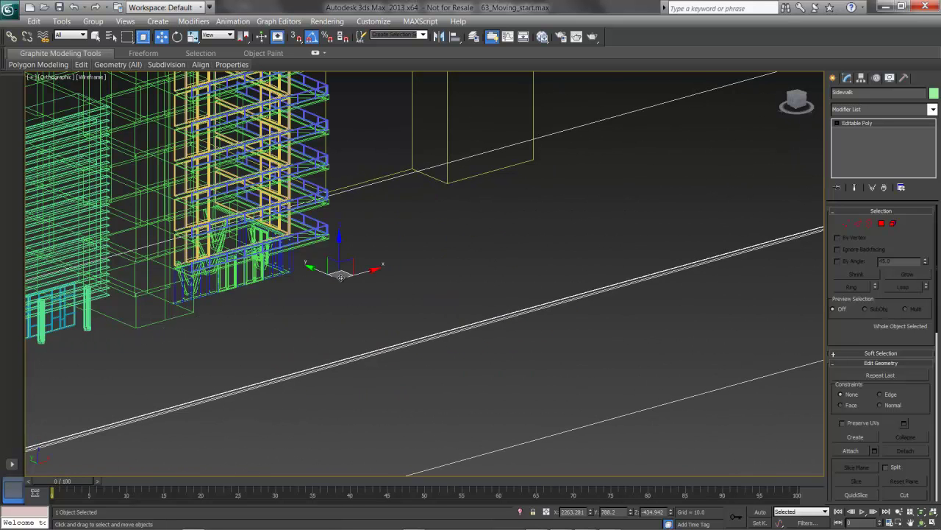
# - Check the grid and snap settings for vertex snapping and axis constraints, and turn on 3D snapping in the left view
pyautogui.moveTo(403, 303); pyautogui.dragTo(415, 337, button='middle')
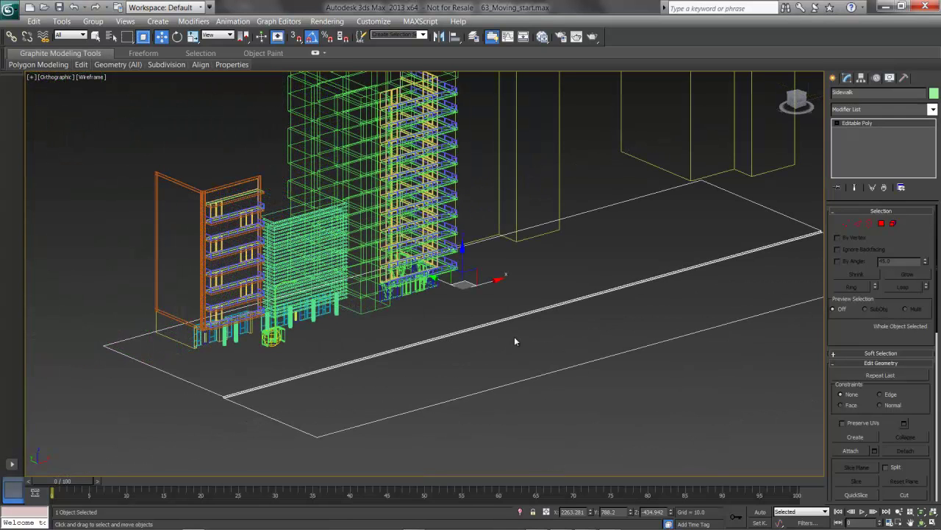
pyautogui.press('l')
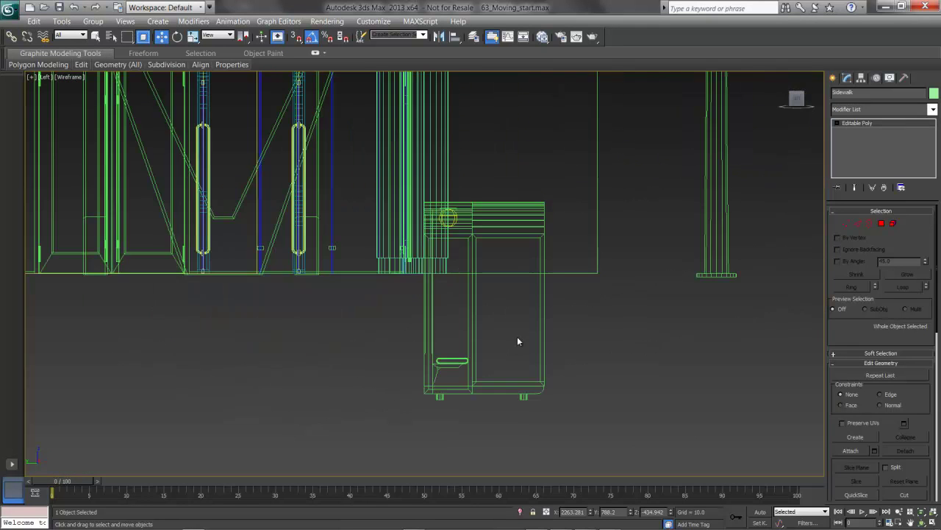
pyautogui.press('z')
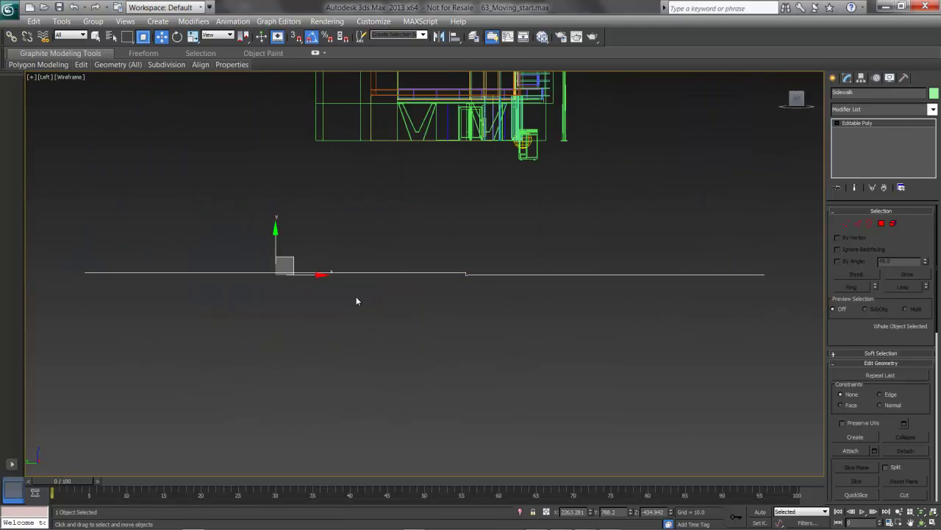
pyautogui.moveTo(355, 304); pyautogui.dragTo(311, 349, button='middle')
pyautogui.scroll(3, 350, 272)
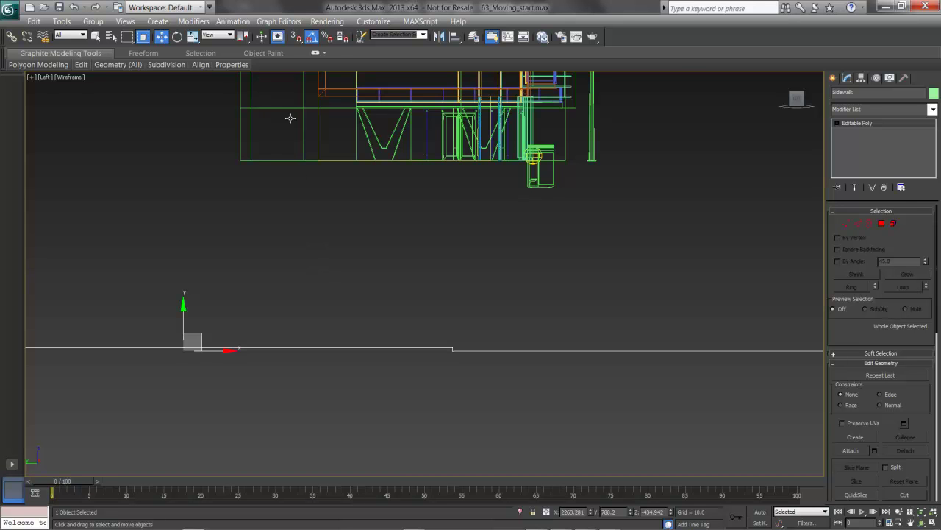
pyautogui.rightClick(294, 42)
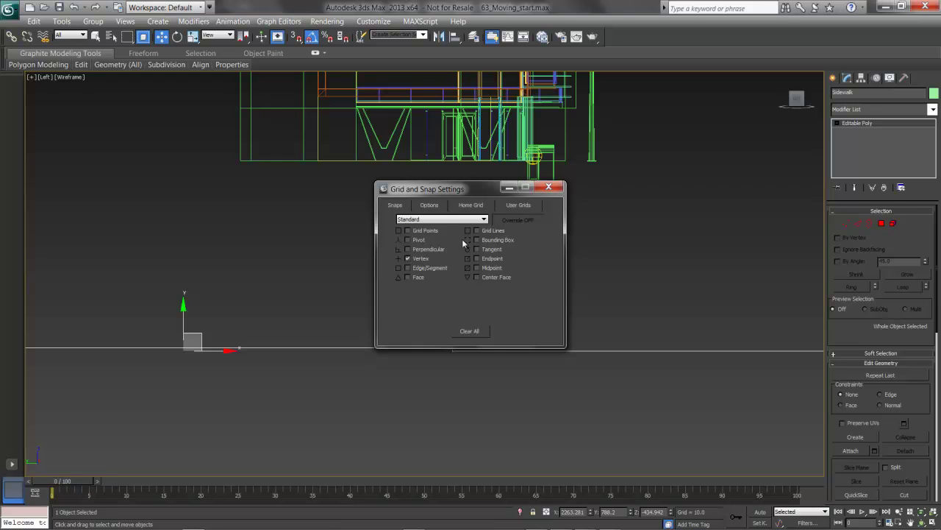
pyautogui.click(434, 206)
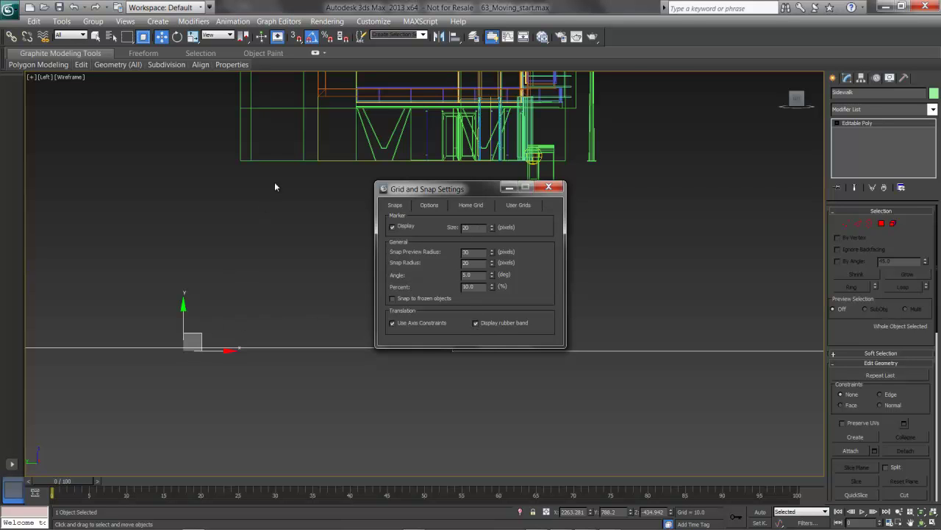
pyautogui.click(549, 187)
pyautogui.press('s')
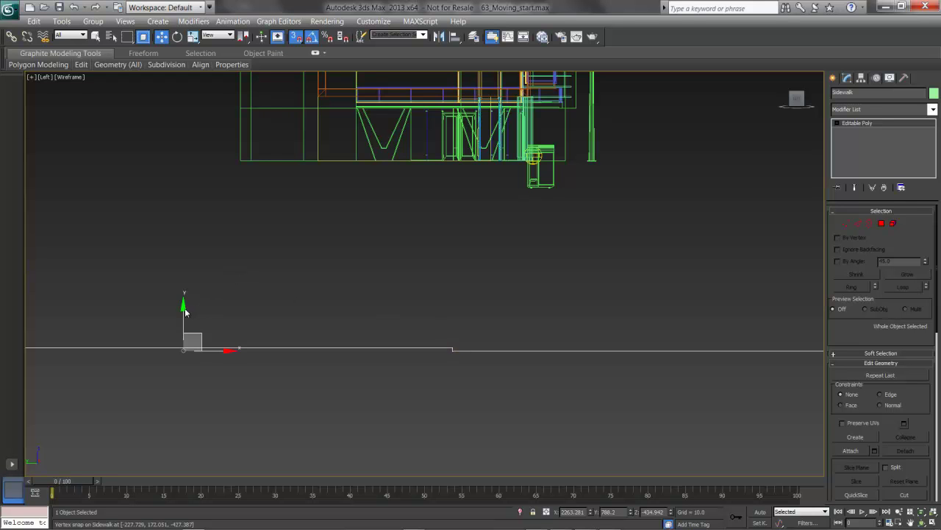
# - Try raising the sidewalk vertically with snapping, dragging from its pivot and from its curb vertex
pyautogui.moveTo(184, 349); pyautogui.dragTo(183, 328)
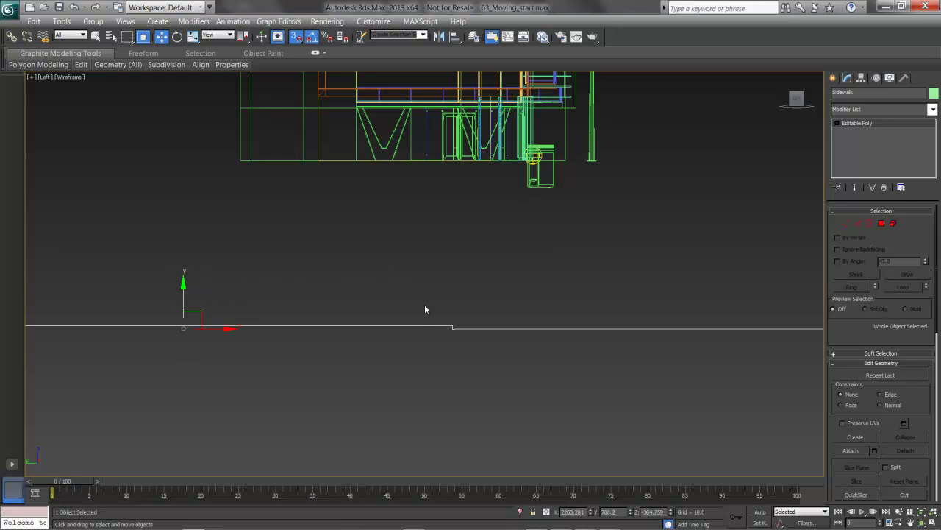
pyautogui.moveTo(444, 321); pyautogui.dragTo(429, 290)
pyautogui.click(451, 327)
pyautogui.moveTo(452, 326); pyautogui.dragTo(317, 274)
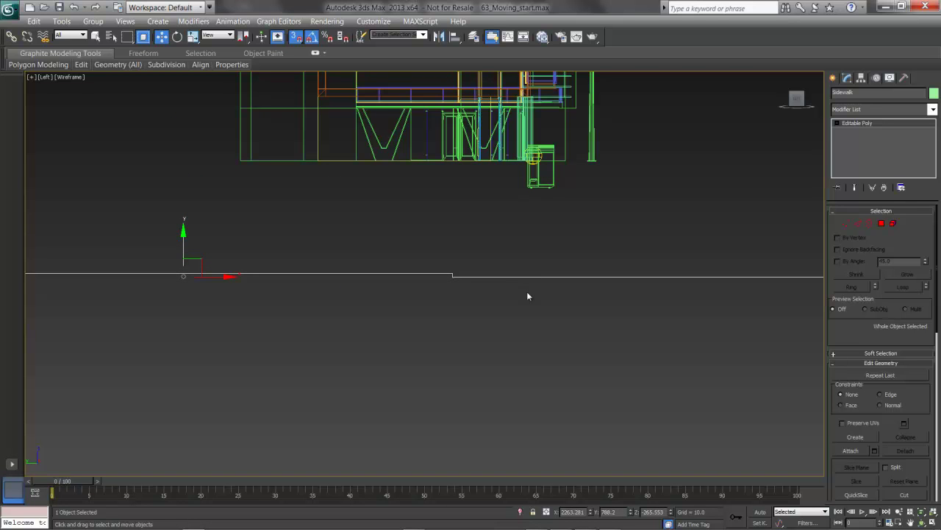
# - Lock the selection and raise the sidewalk vertically, snapping its upper curb vertex to the base level of the buildings
pyautogui.press('space')
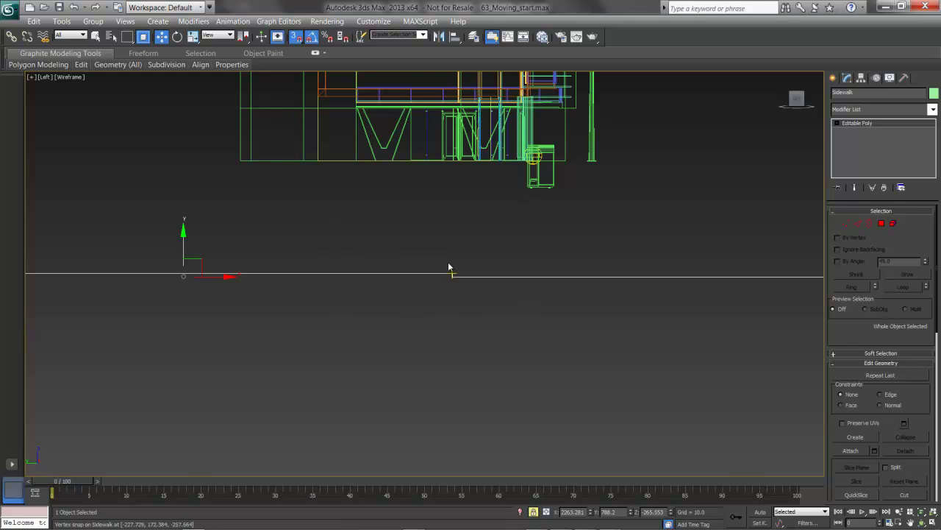
pyautogui.moveTo(451, 270)
pyautogui.mouseDown()
pyautogui.moveTo(452, 246)
pyautogui.moveTo(321, 166)
pyautogui.mouseUp()
pyautogui.scroll(8, 481, 220)
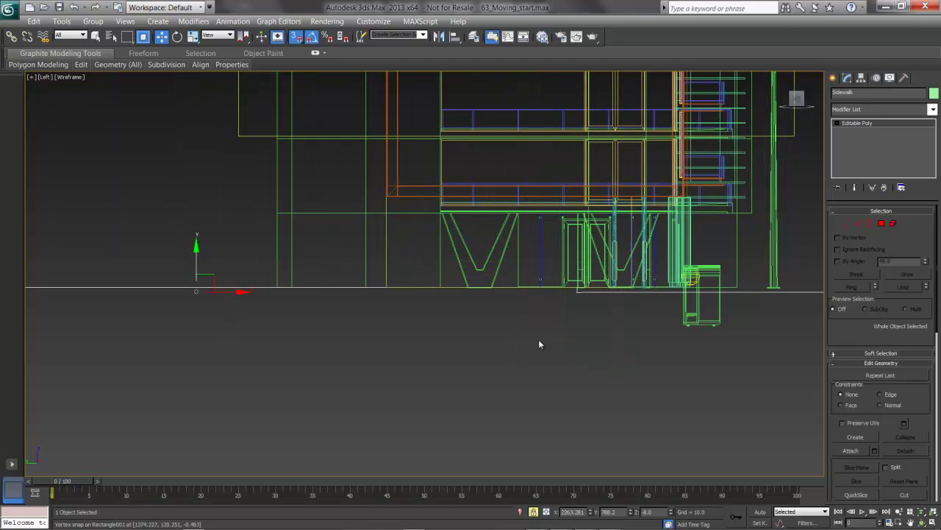
# - Move the sidewalk in the top view to about X 1403, Y 391, placing its curb just in front of the streetlight
pyautogui.press('t')
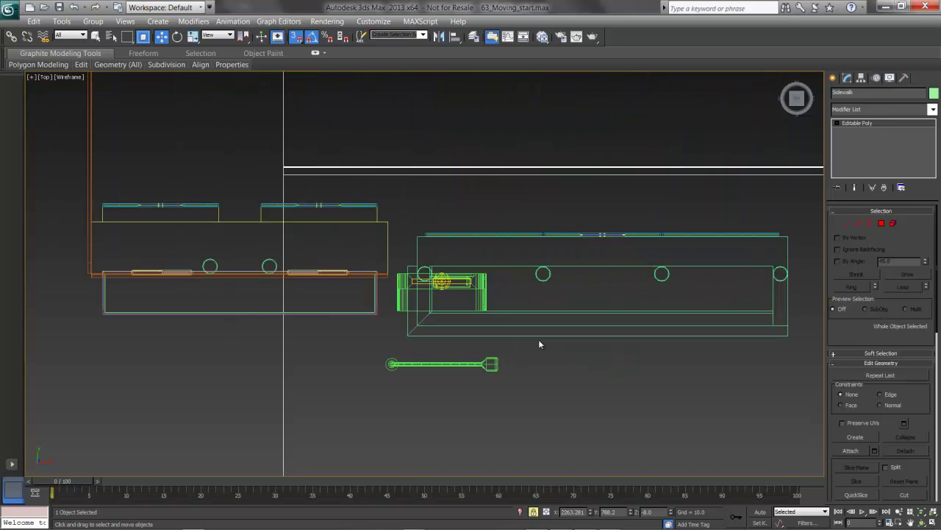
pyautogui.press('z')
pyautogui.moveTo(380, 319); pyautogui.dragTo(481, 308, button='middle')
pyautogui.scroll(-3, 481, 309)
pyautogui.moveTo(566, 230); pyautogui.dragTo(433, 221)
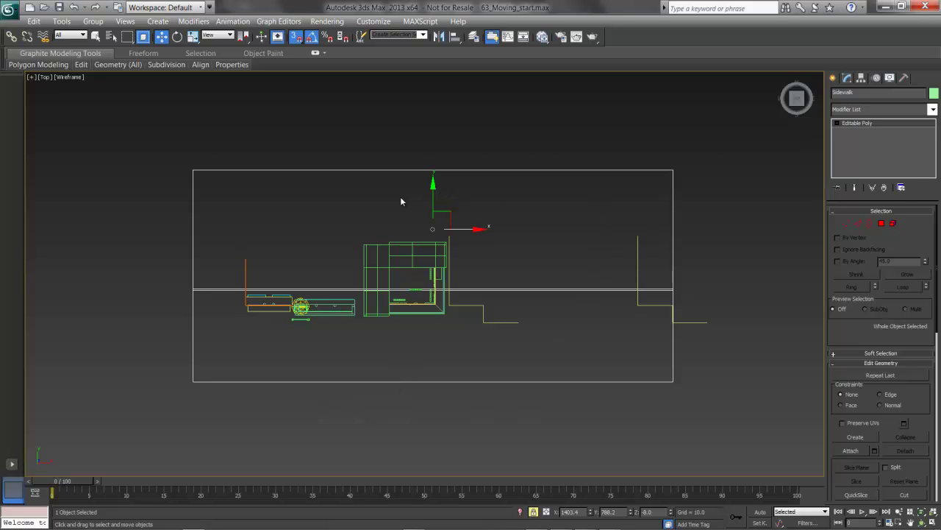
pyautogui.moveTo(433, 186); pyautogui.dragTo(438, 270)
pyautogui.scroll(5, 245, 353)
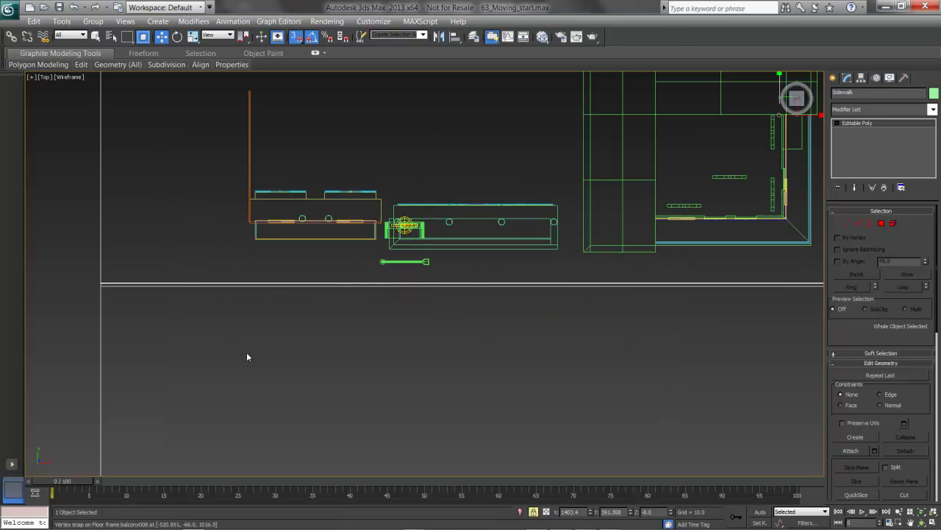
# - Examine the shaded sidewalk around the streetlight base, the curb and the bus shelter
pyautogui.keyDown('alt'); pyautogui.moveTo(508, 333); pyautogui.dragTo(466, 290, button='middle'); pyautogui.keyUp('alt')
pyautogui.press('F3')
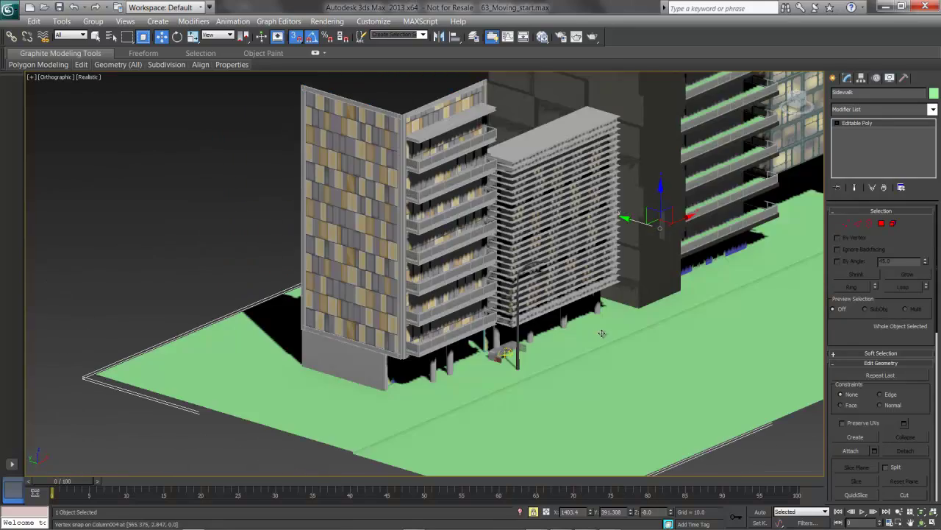
pyautogui.scroll(3, 611, 342)
pyautogui.scroll(10, 584, 303)
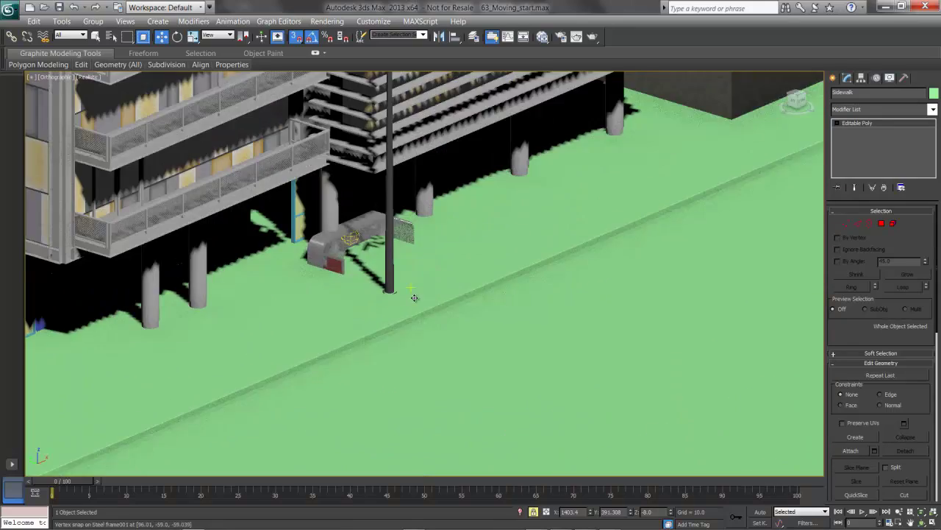
pyautogui.scroll(2, 357, 304)
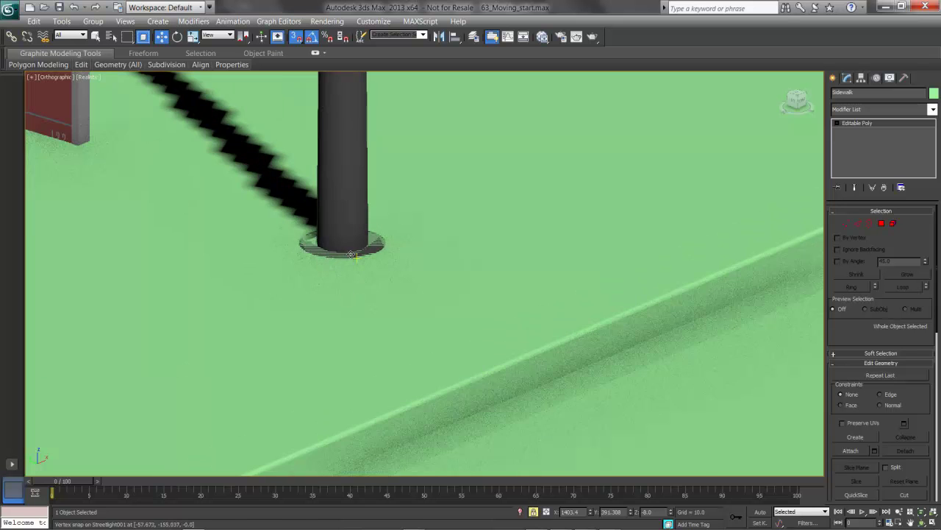
pyautogui.moveTo(375, 245); pyautogui.dragTo(570, 241, button='middle')
pyautogui.scroll(-3, 480, 281)
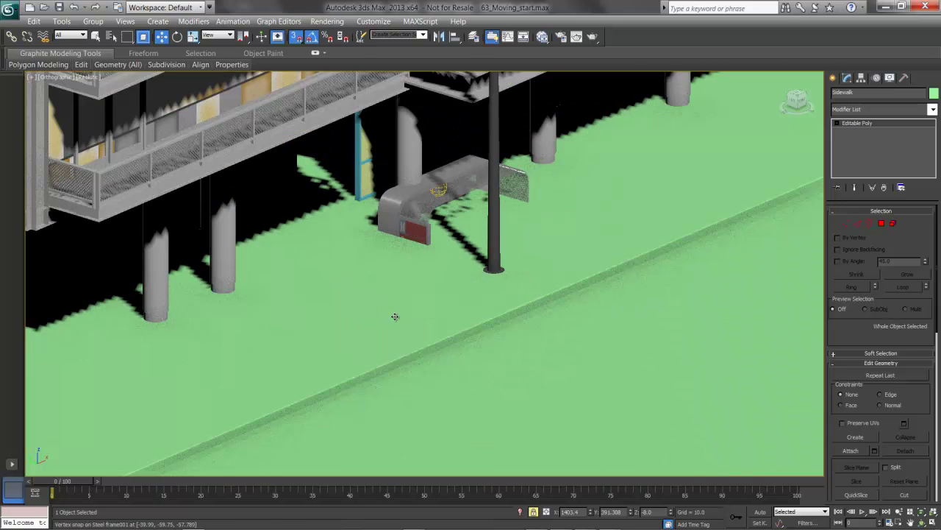
pyautogui.moveTo(376, 321); pyautogui.dragTo(463, 292, button='middle')
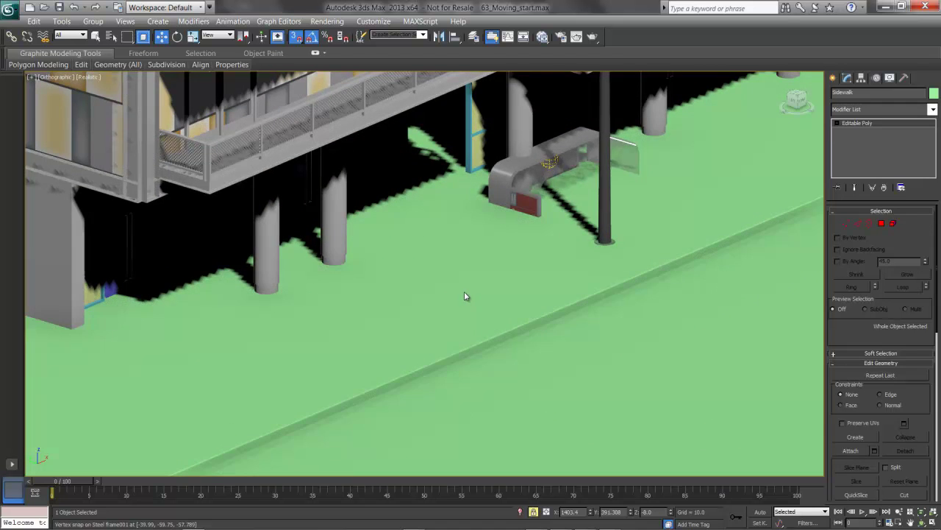
# - Raise the streetlight vertically to a height of 1.5, snapping the underside of its base plate to the sidewalk's top surface in the left wireframe view
pyautogui.press('l')
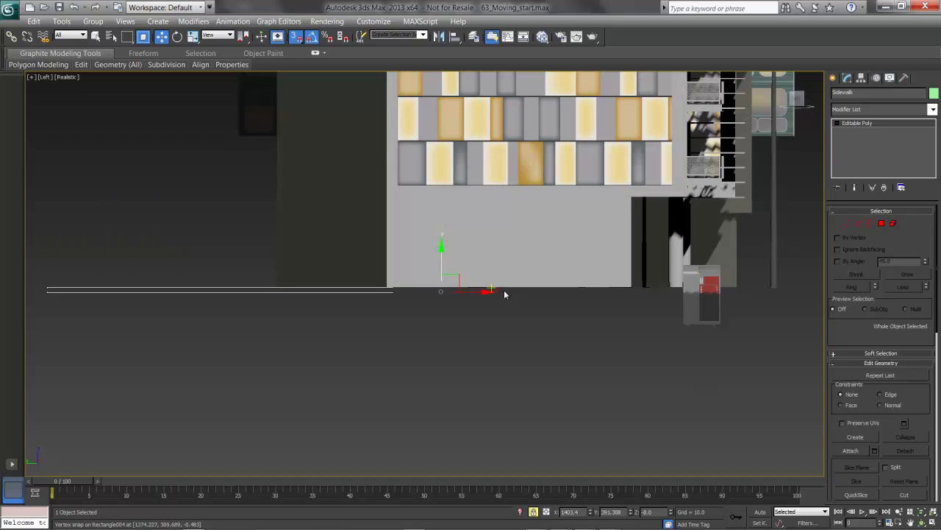
pyautogui.press('F3')
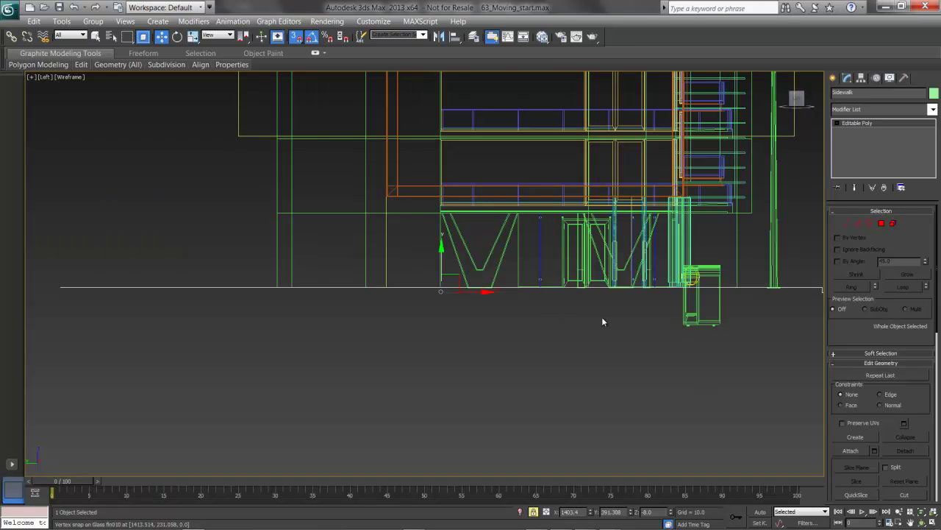
pyautogui.moveTo(576, 319); pyautogui.dragTo(295, 352, button='middle')
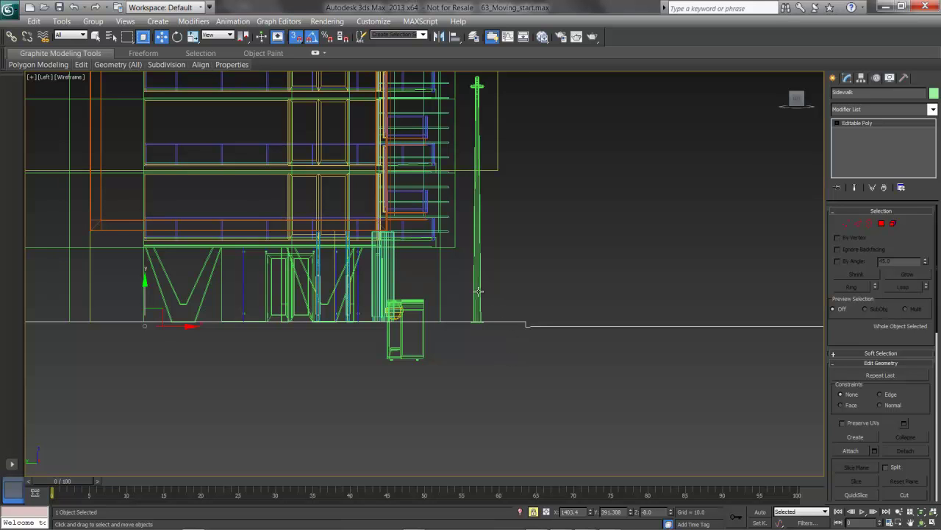
pyautogui.press('space')
pyautogui.click(478, 295)
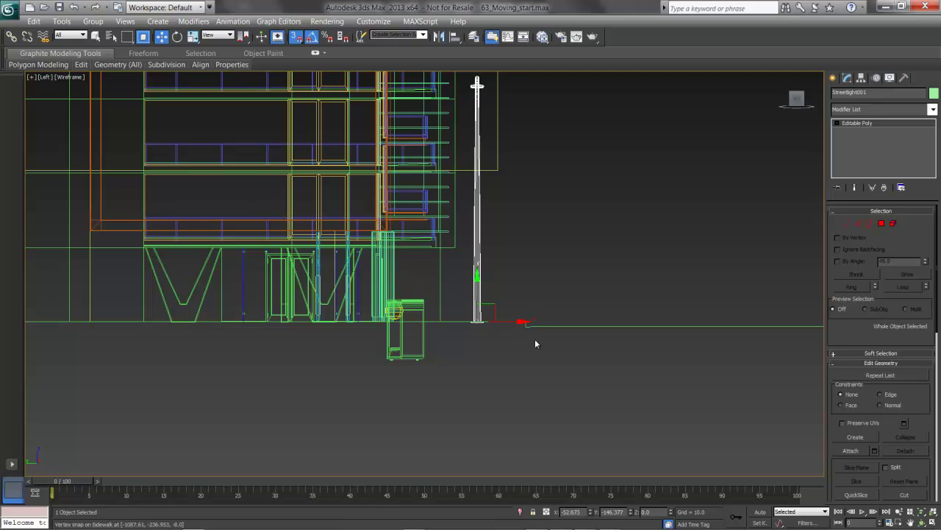
pyautogui.scroll(4, 530, 340)
pyautogui.scroll(2, 378, 273)
pyautogui.moveTo(378, 273); pyautogui.dragTo(437, 302, button='middle')
pyautogui.press('space')
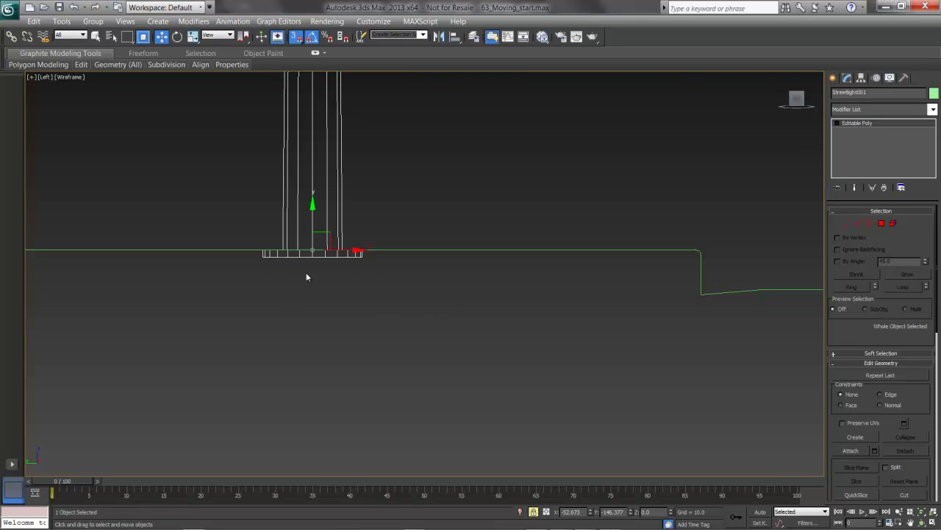
pyautogui.moveTo(312, 259); pyautogui.dragTo(465, 294)
pyautogui.moveTo(312, 256); pyautogui.dragTo(688, 249)
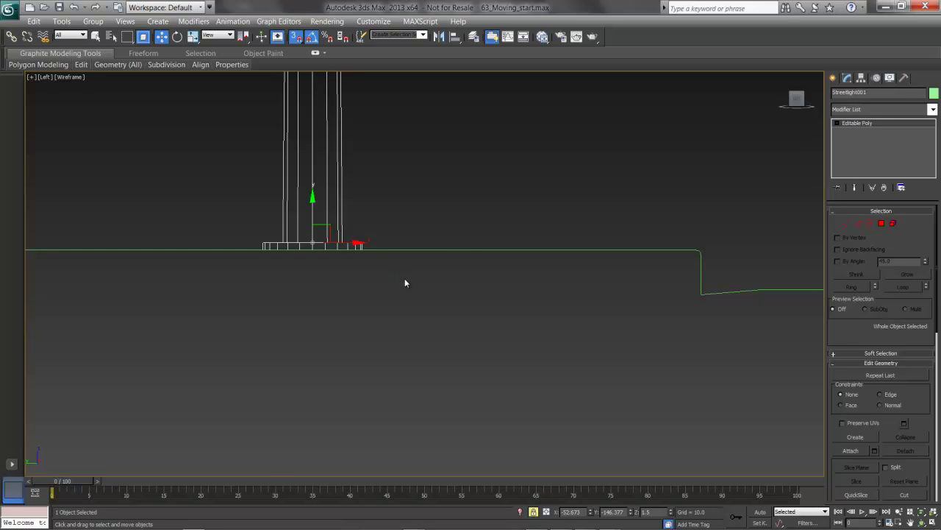
# - Isolate the streetlight in the top view
pyautogui.press('t')
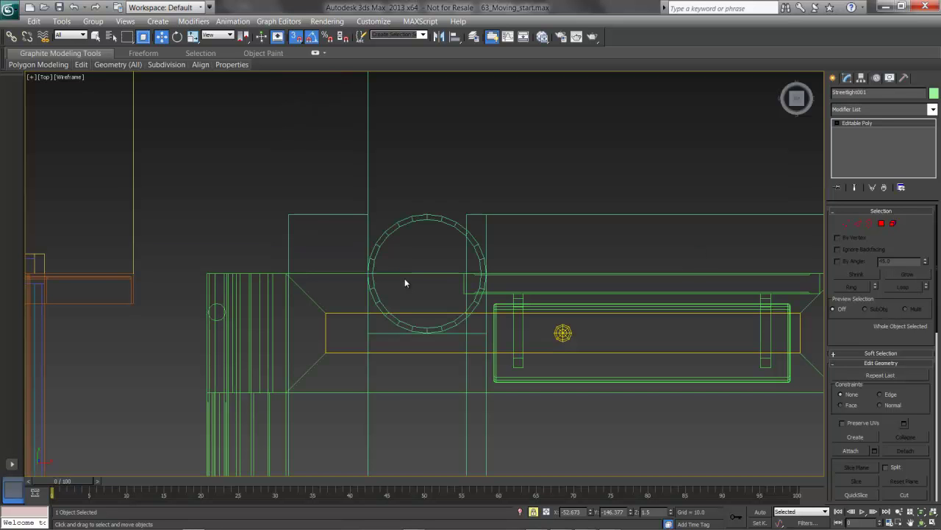
pyautogui.hotkey('alt', 'q')
pyautogui.moveTo(401, 315); pyautogui.dragTo(417, 229, button='middle')
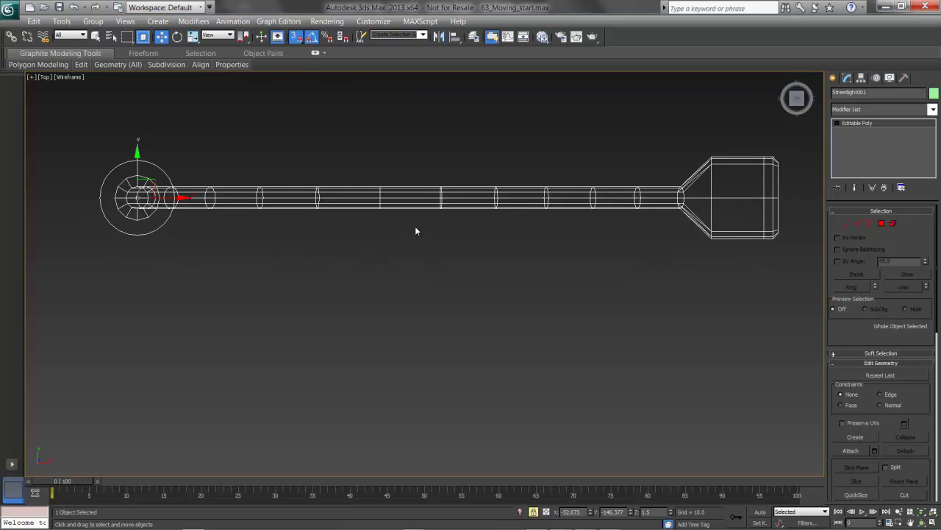
pyautogui.scroll(-5, 416, 229)
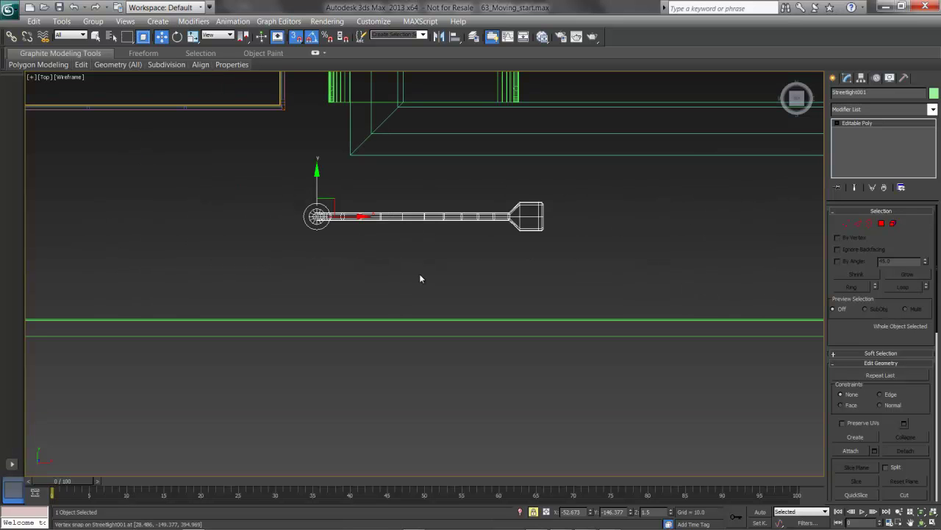
pyautogui.press('e')
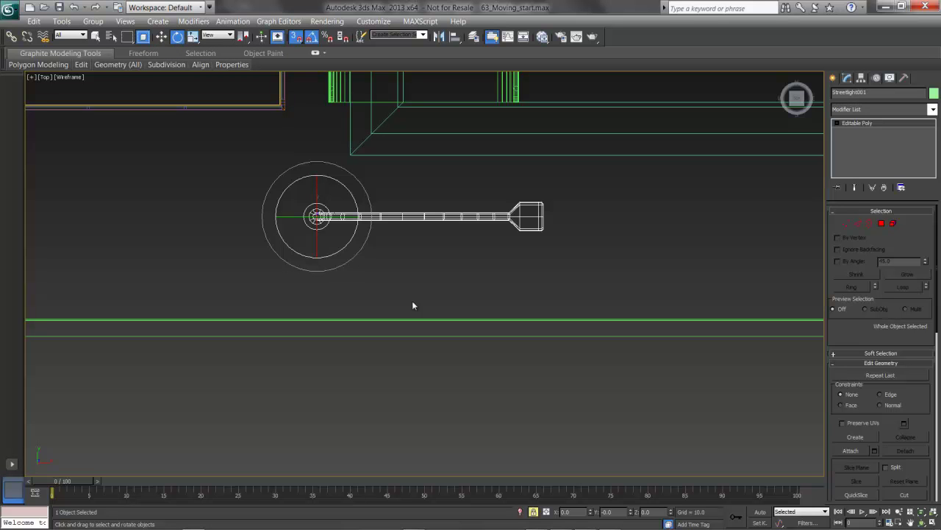
pyautogui.rightClick(406, 256)
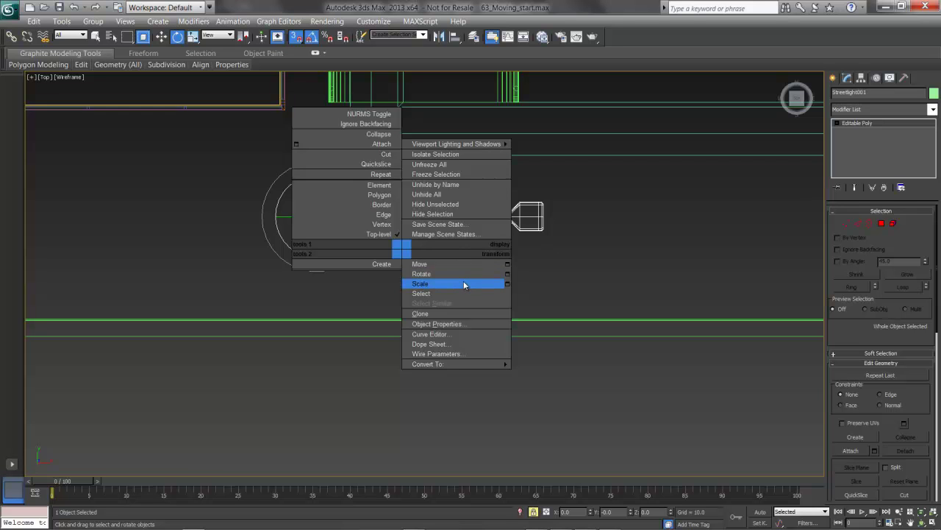
pyautogui.click(729, 33)
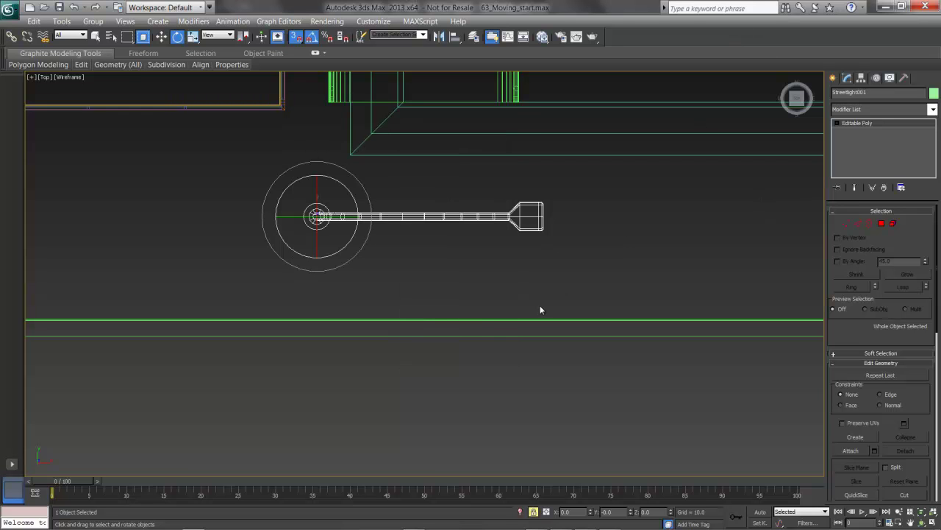
pyautogui.press('w')
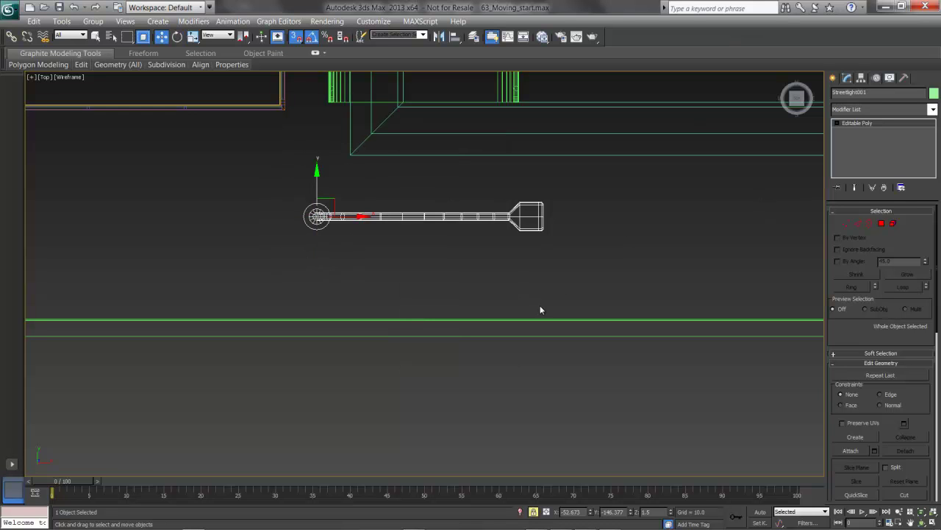
pyautogui.press('e')
pyautogui.press('r')
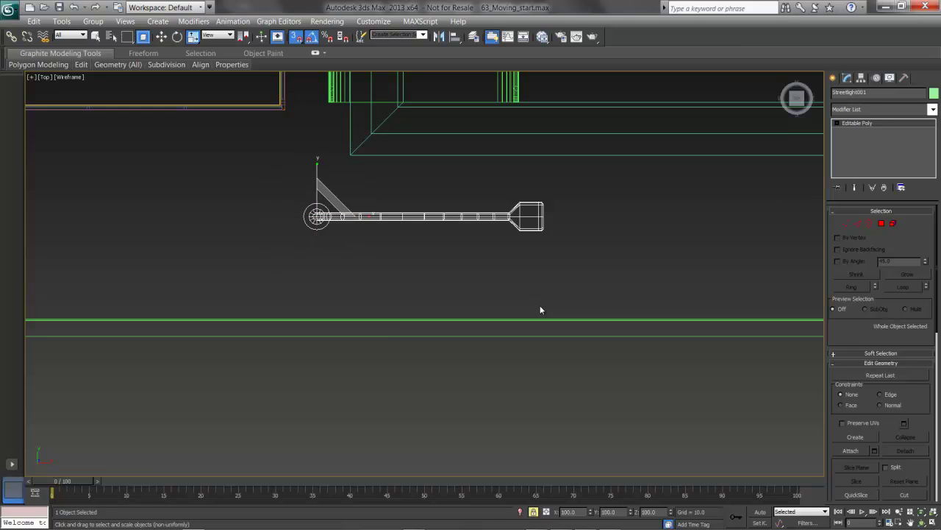
pyautogui.press('q')
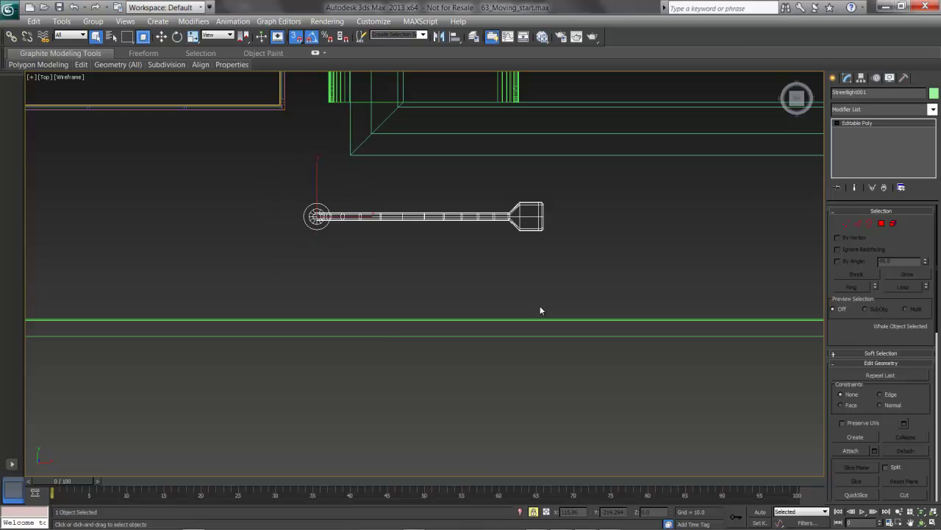
# - Rotate the streetlight -90 degrees about Z with angle snapping on, so its arm extends over the curb
pyautogui.press('e')
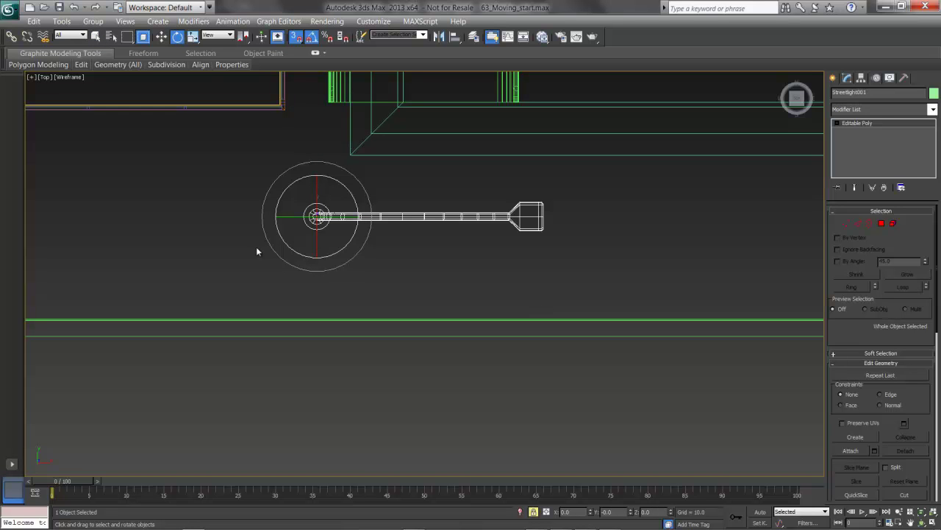
pyautogui.press('a')
pyautogui.press('a')
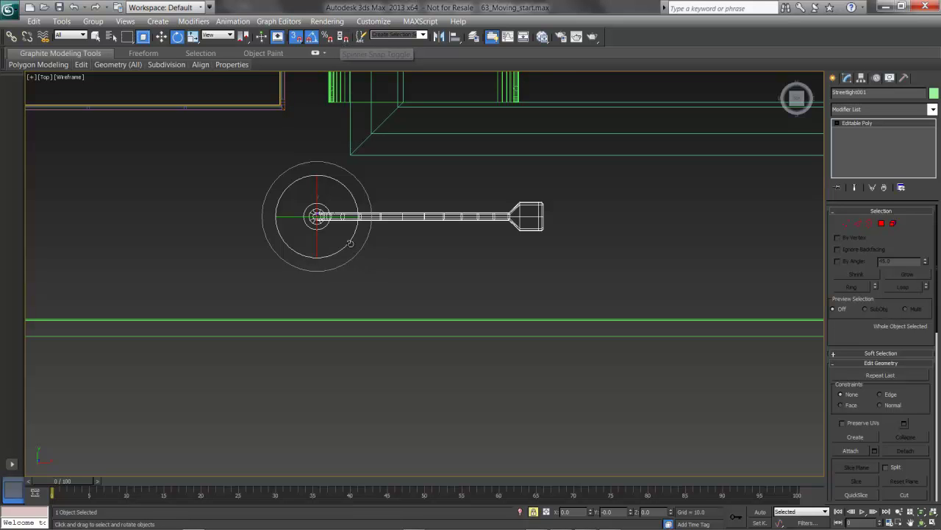
pyautogui.moveTo(349, 239); pyautogui.dragTo(339, 255)
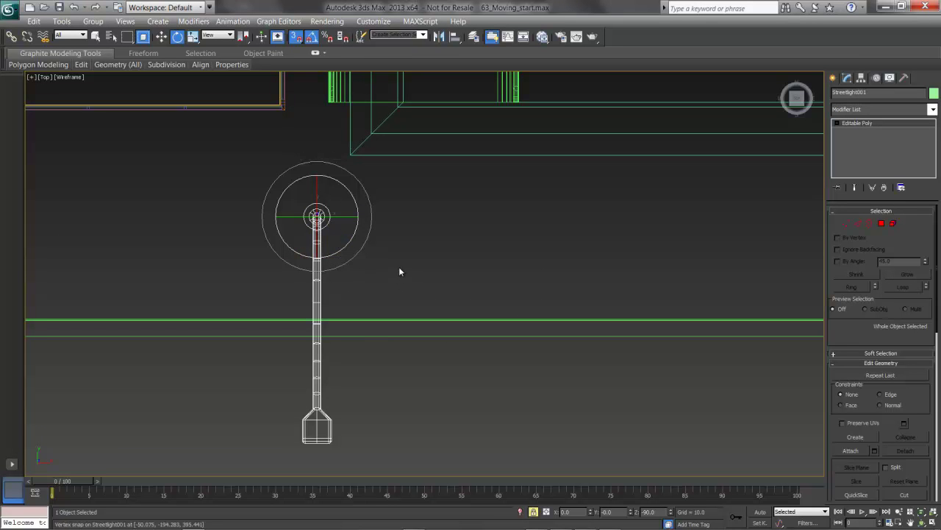
# - Move the streetlight in the top view to about X -1018, Y -169, near the sidewalk's far end before the first building
pyautogui.press('w')
pyautogui.moveTo(391, 273); pyautogui.dragTo(586, 257, button='middle')
pyautogui.scroll(-5, 586, 257)
pyautogui.moveTo(304, 337); pyautogui.dragTo(364, 335, button='middle')
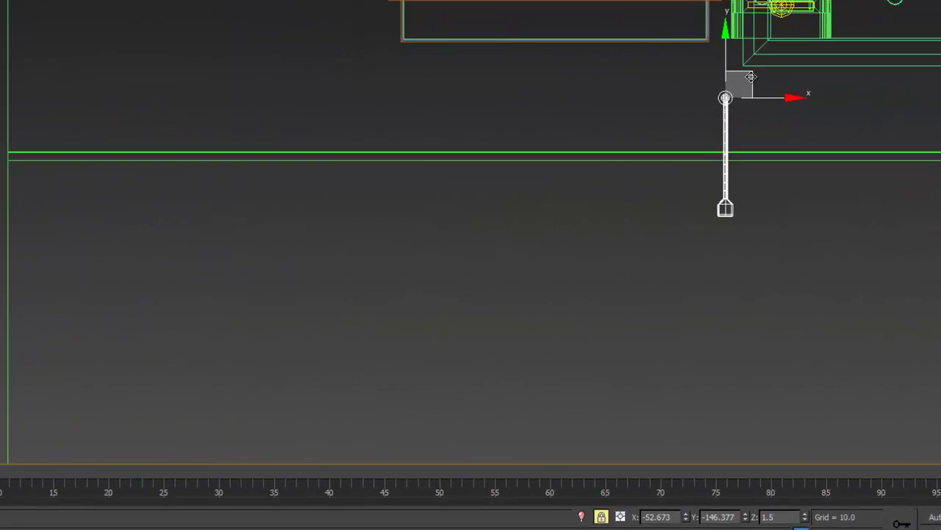
pyautogui.moveTo(751, 77); pyautogui.dragTo(43, 114)
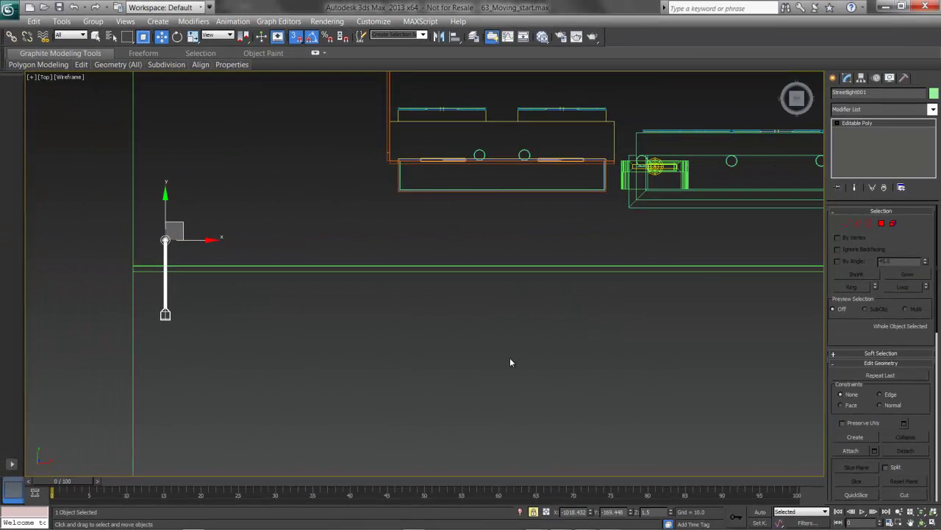
# - Select and lock the tram stop in the left wireframe view, and snap its foot to the sidewalk's top surface at Z 49.5
pyautogui.press('l')
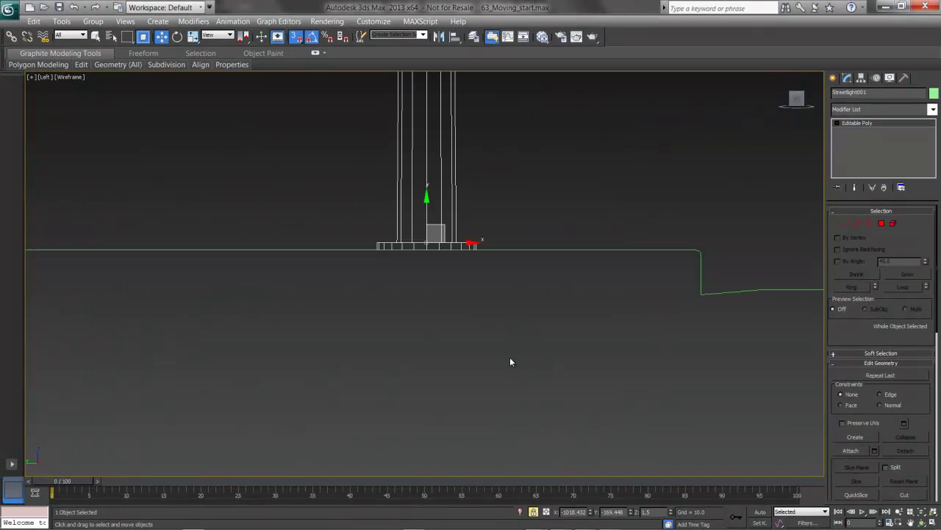
pyautogui.scroll(-5, 402, 385)
pyautogui.scroll(1, 380, 361)
pyautogui.moveTo(380, 361); pyautogui.dragTo(542, 212, button='middle')
pyautogui.scroll(5, 418, 332)
pyautogui.moveTo(530, 346); pyautogui.dragTo(441, 380, button='middle')
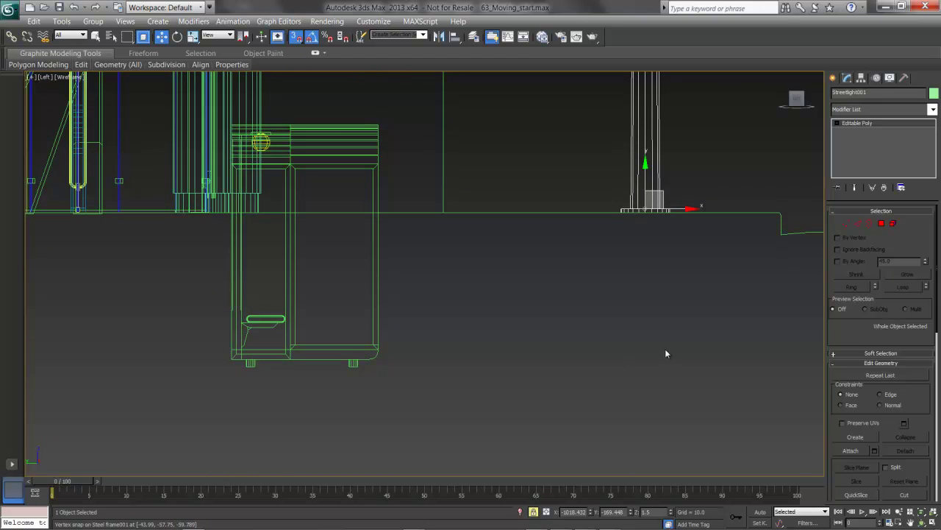
pyautogui.press('space')
pyautogui.click(353, 363)
pyautogui.press('space')
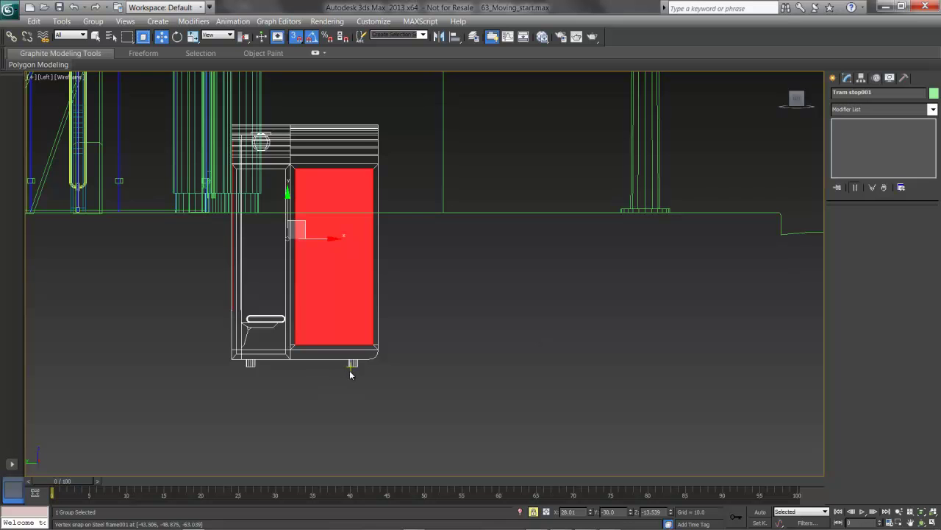
pyautogui.moveTo(351, 365); pyautogui.dragTo(444, 211)
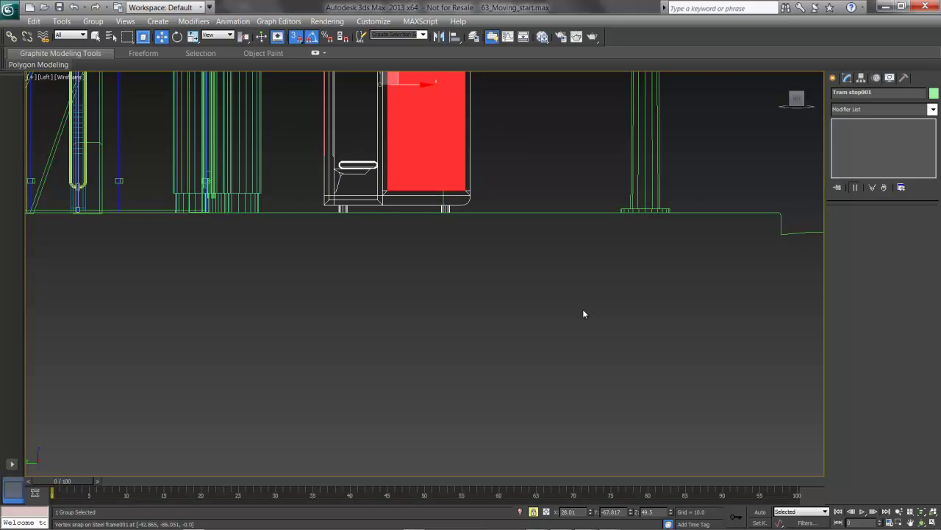
# - Move the tram stop in the top view to about Y -176, just behind the curb, and unlock the selection
pyautogui.press('t')
pyautogui.moveTo(566, 340); pyautogui.dragTo(458, 333, button='middle')
pyautogui.scroll(-1, 456, 337)
pyautogui.moveTo(497, 234); pyautogui.dragTo(508, 261)
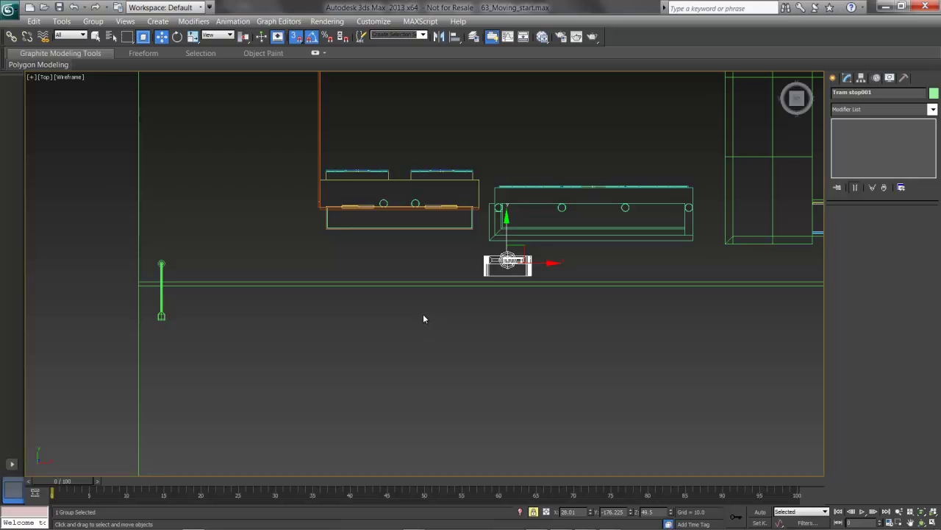
pyautogui.moveTo(429, 315); pyautogui.dragTo(377, 355, button='middle')
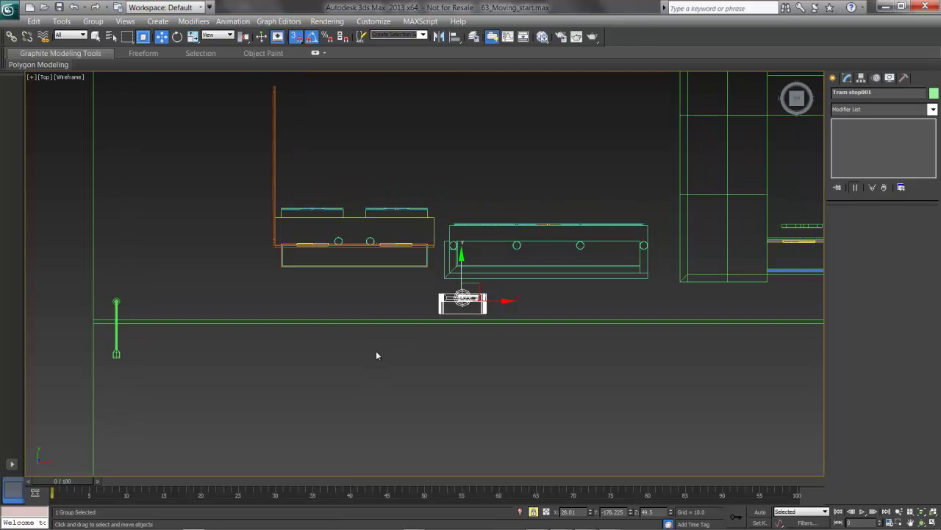
pyautogui.press('space')
# - Group all objects of the apartment building nearest the streetlight under the name Building001
pyautogui.moveTo(370, 288); pyautogui.dragTo(409, 343, button='middle')
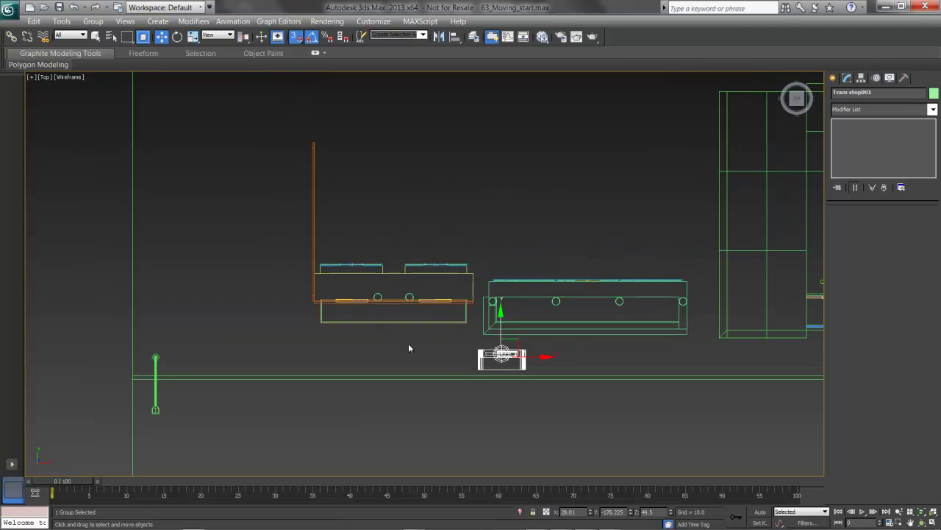
pyautogui.click(264, 229)
pyautogui.moveTo(280, 117); pyautogui.dragTo(478, 333)
pyautogui.moveTo(479, 332); pyautogui.dragTo(479, 331)
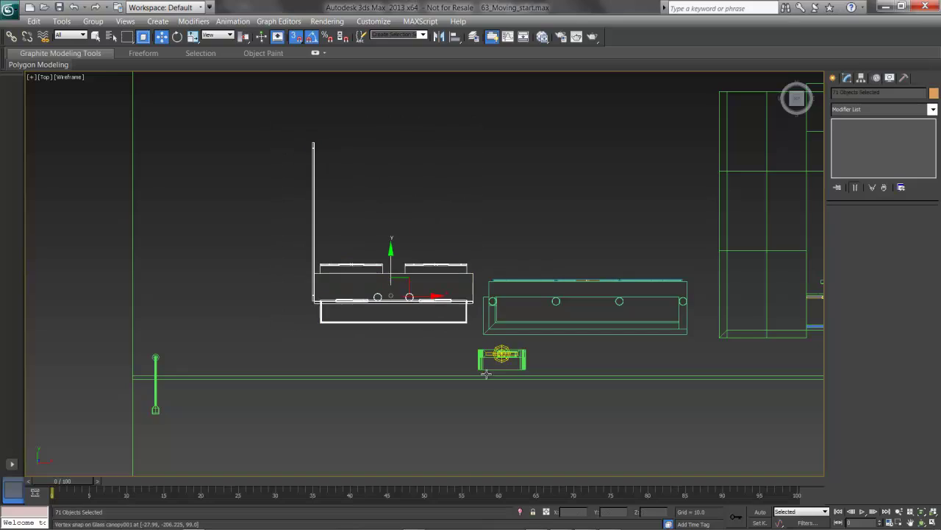
pyautogui.keyDown('alt'); pyautogui.moveTo(388, 403); pyautogui.dragTo(447, 334, button='middle'); pyautogui.keyUp('alt')
pyautogui.press('F3')
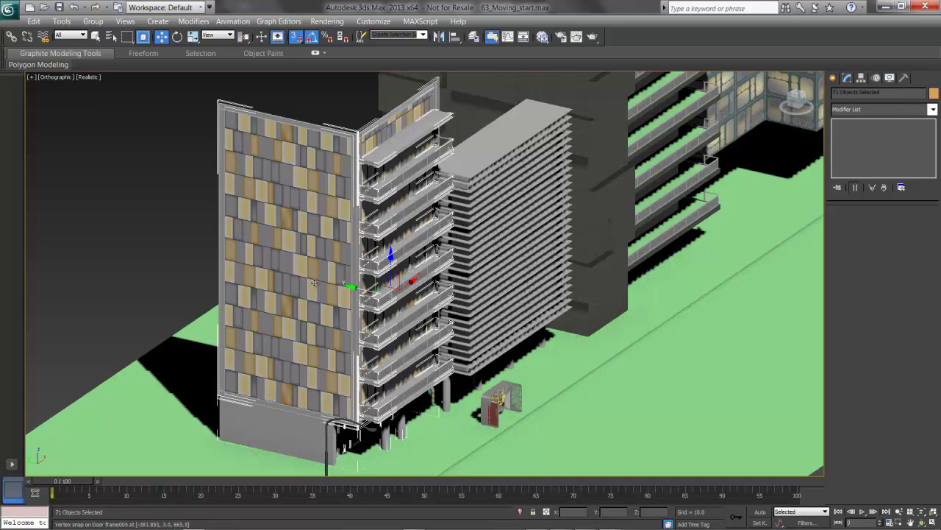
pyautogui.keyDown('alt'); pyautogui.moveTo(501, 307); pyautogui.dragTo(506, 283, button='middle'); pyautogui.keyUp('alt')
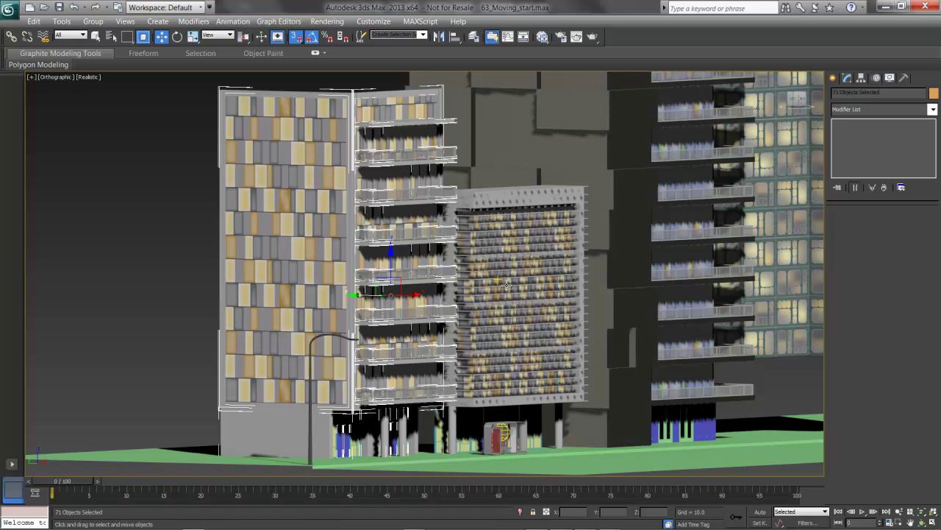
pyautogui.click(98, 24)
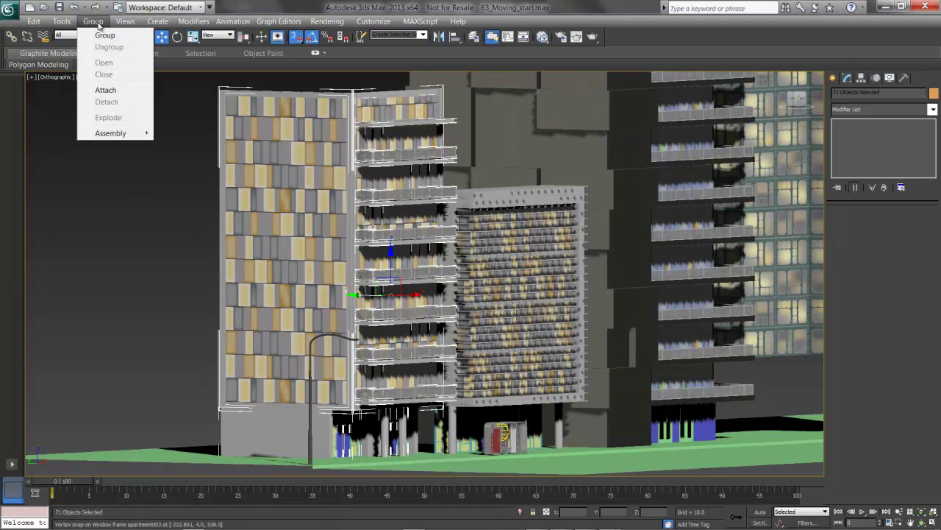
pyautogui.click(103, 35)
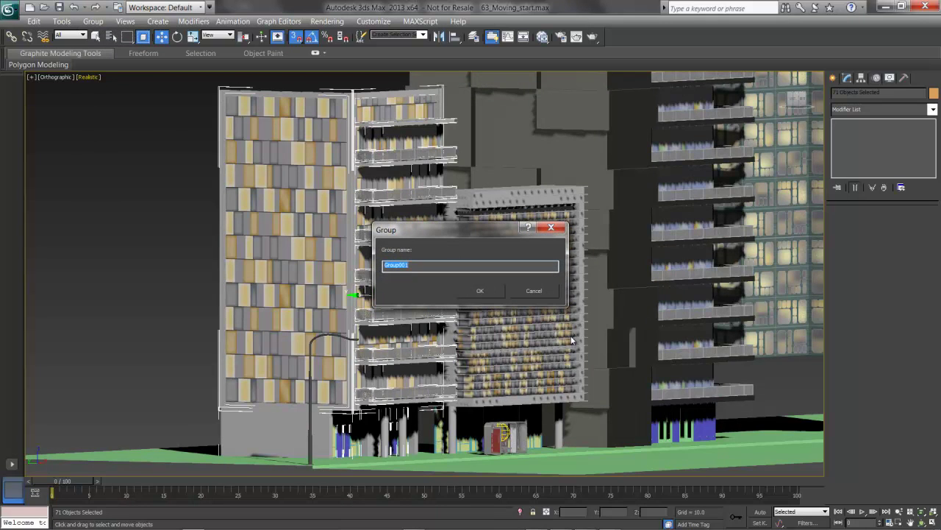
pyautogui.write('Building001')
pyautogui.press('Return')
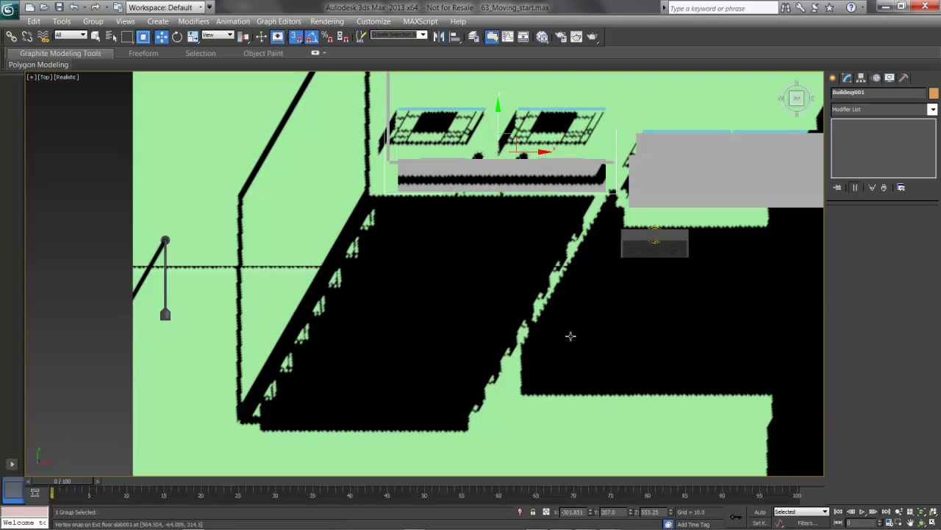
# - Group all objects of the second building, directly behind the tram stop, using the top wireframe view
pyautogui.press('F3')
pyautogui.moveTo(642, 306)
pyautogui.mouseDown(button='middle')
pyautogui.moveTo(476, 306)
pyautogui.moveTo(235, 385)
pyautogui.mouseUp(button='middle')
pyautogui.scroll(-2, 419, 311)
pyautogui.moveTo(419, 310); pyautogui.dragTo(367, 345, button='middle')
pyautogui.scroll(1, 404, 303)
pyautogui.click(404, 302)
pyautogui.moveTo(267, 298); pyautogui.dragTo(484, 371)
pyautogui.click(93, 22)
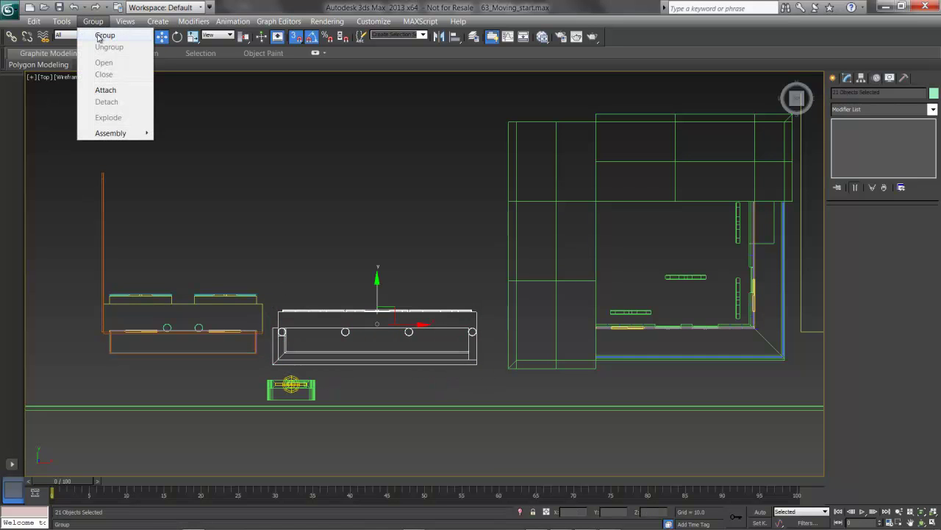
pyautogui.click(103, 35)
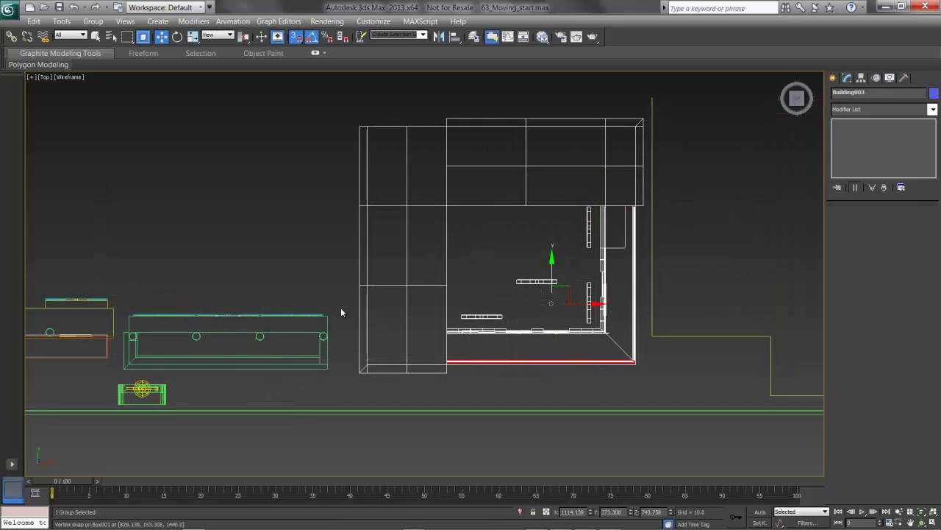
# - With snapping off, move Building001 by about -58 in X and 19 in Y, and move Building003 back to about Y 384
pyautogui.moveTo(340, 311); pyautogui.dragTo(303, 292, button='middle')
pyautogui.scroll(-2, 617, 288)
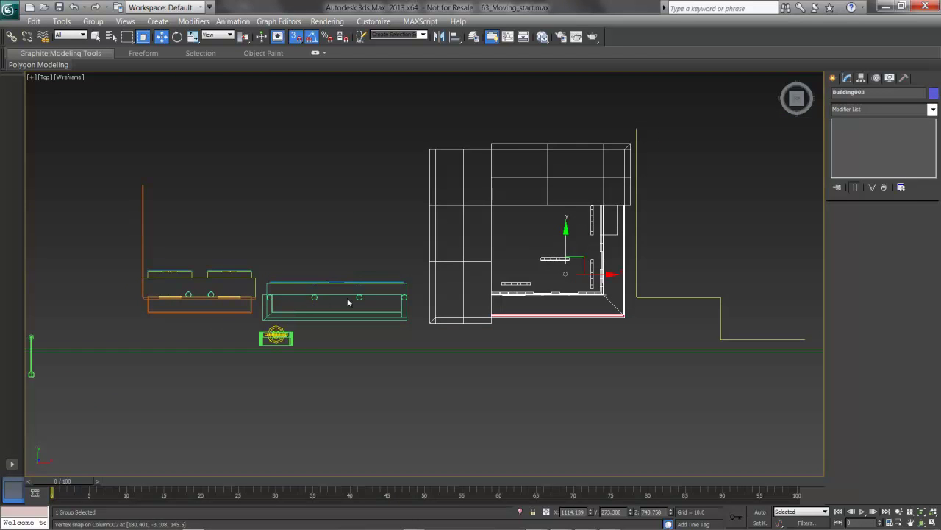
pyautogui.click(162, 325)
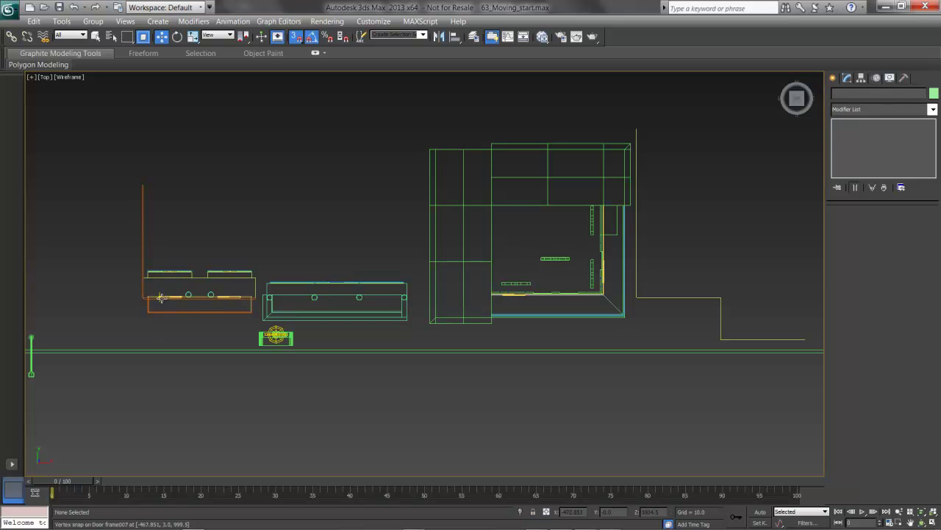
pyautogui.click(162, 298)
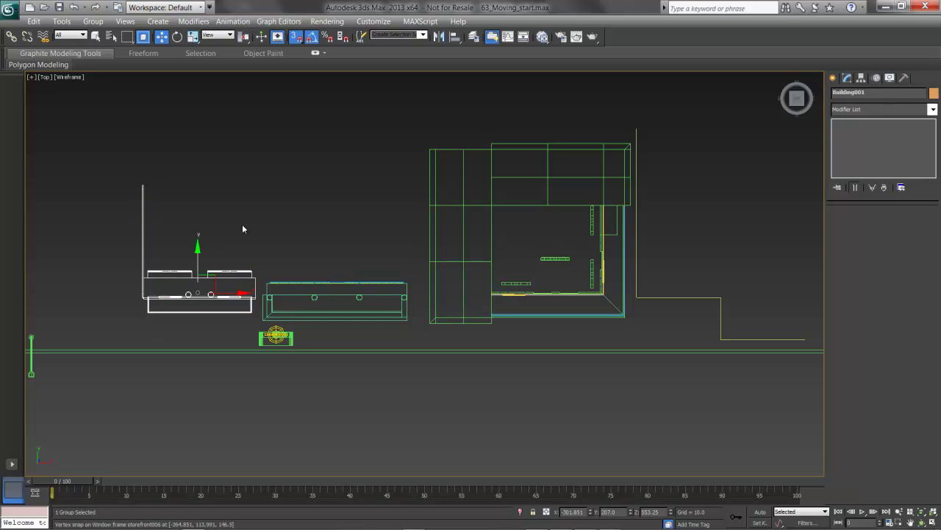
pyautogui.press('s')
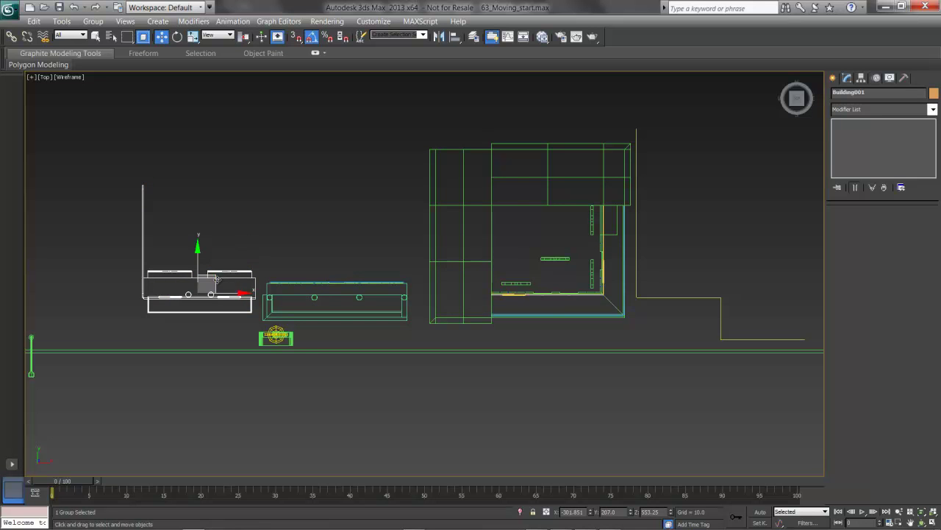
pyautogui.moveTo(214, 278)
pyautogui.mouseDown()
pyautogui.moveTo(193, 279)
pyautogui.moveTo(203, 276)
pyautogui.mouseUp()
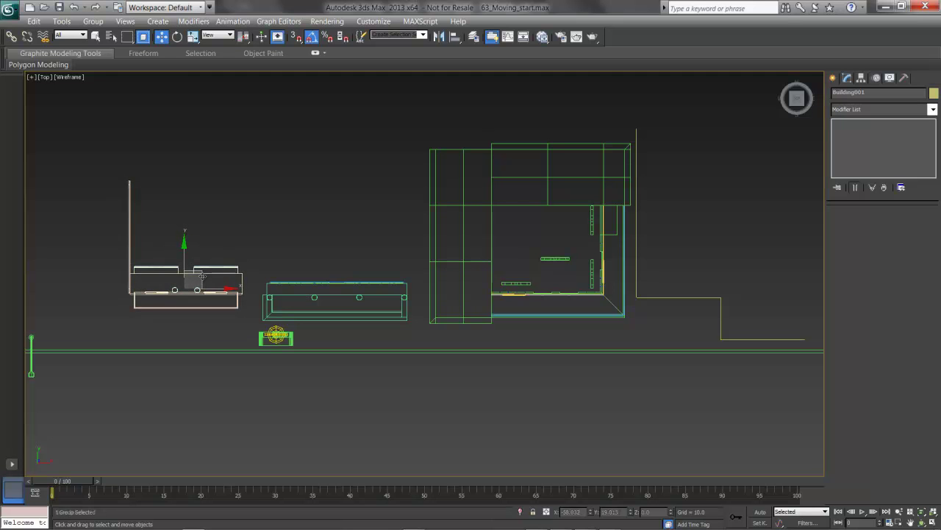
pyautogui.click(459, 271)
pyautogui.moveTo(565, 238); pyautogui.dragTo(566, 214)
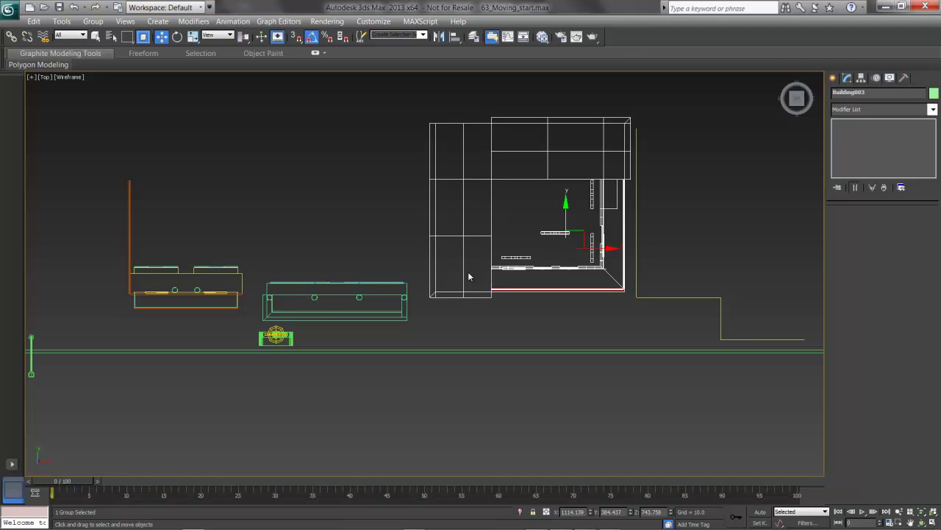
# - In a shaded orthographic view, select the four wall panels of the yellow-windowed building beside the tall balcony tower
pyautogui.moveTo(646, 302); pyautogui.dragTo(358, 329, button='middle')
pyautogui.moveTo(372, 376); pyautogui.dragTo(196, 135)
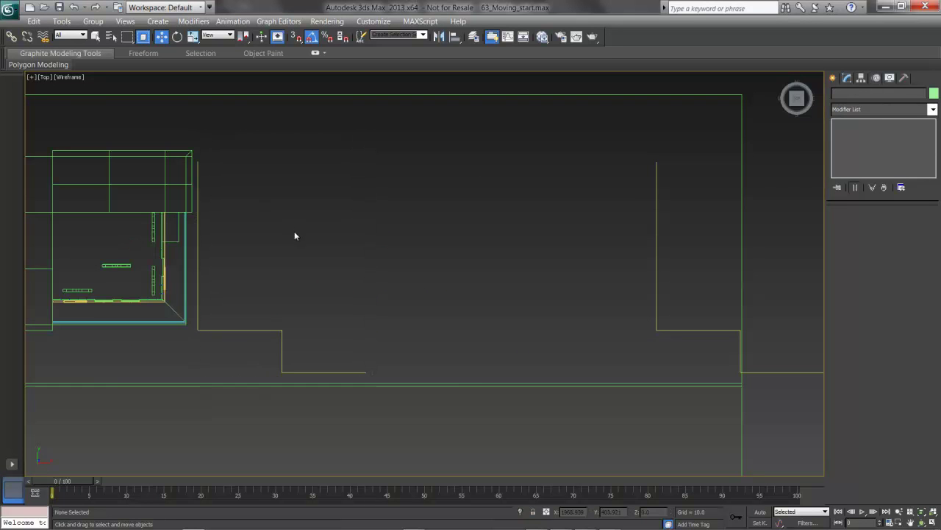
pyautogui.keyDown('alt'); pyautogui.moveTo(355, 351); pyautogui.dragTo(430, 340, button='middle'); pyautogui.keyUp('alt')
pyautogui.press('F3')
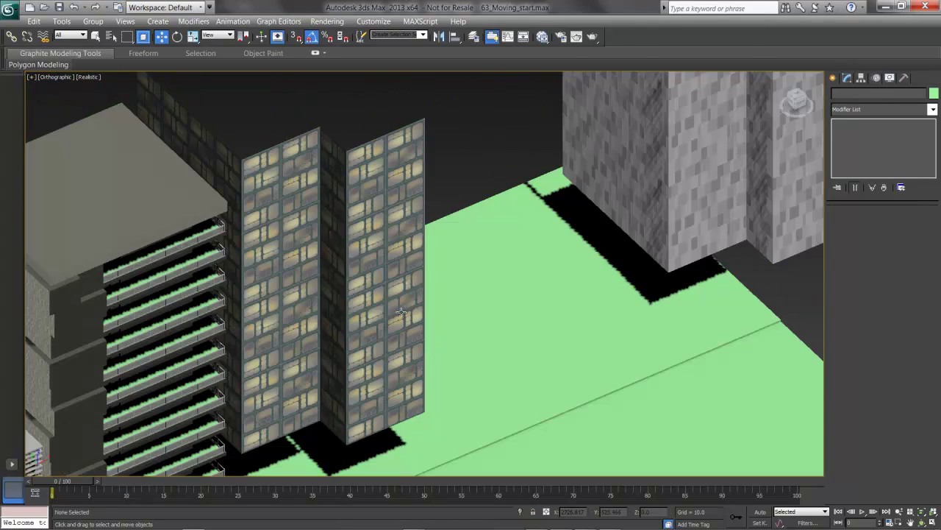
pyautogui.click(240, 168)
pyautogui.keyDown('ctrl'); pyautogui.click(284, 166); pyautogui.keyUp('ctrl')
pyautogui.keyDown('ctrl'); pyautogui.click(358, 177); pyautogui.keyUp('ctrl')
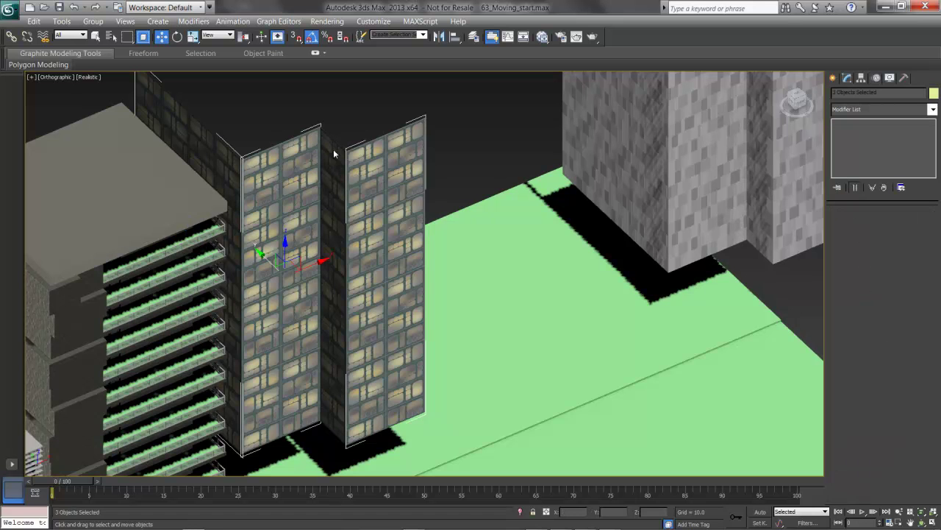
pyautogui.keyDown('ctrl'); pyautogui.click(529, 220); pyautogui.keyUp('ctrl')
pyautogui.moveTo(557, 228); pyautogui.dragTo(478, 278, button='middle')
pyautogui.scroll(-3, 478, 278)
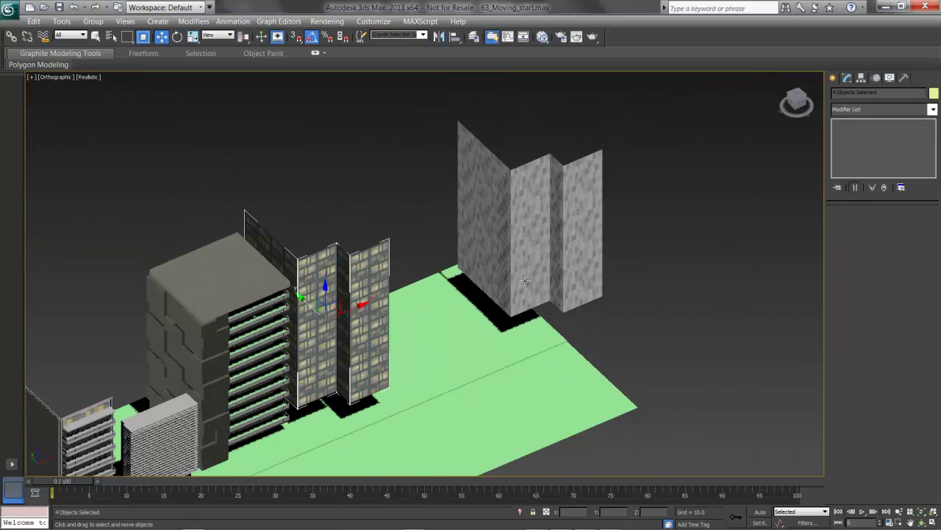
# - Add the three large wall panels of the gray building at the far end to the selection and lock the selection
pyautogui.keyDown('ctrl'); pyautogui.click(489, 202); pyautogui.keyUp('ctrl')
pyautogui.keyDown('ctrl'); pyautogui.click(537, 223); pyautogui.keyUp('ctrl')
pyautogui.keyDown('ctrl'); pyautogui.click(582, 215); pyautogui.keyUp('ctrl')
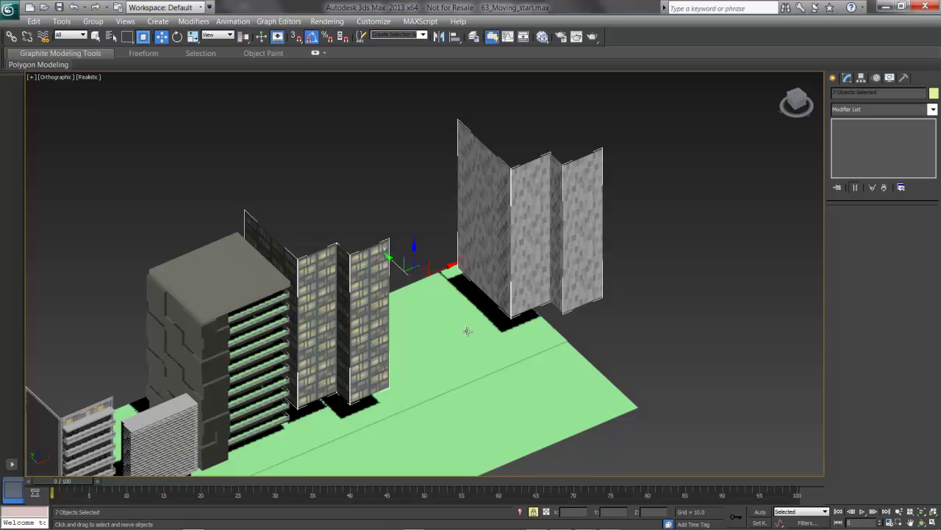
# - Try to move the seven selected wall panels far behind the other buildings, and undo the move
pyautogui.scroll(-3, 589, 286)
pyautogui.moveTo(588, 285); pyautogui.dragTo(312, 131)
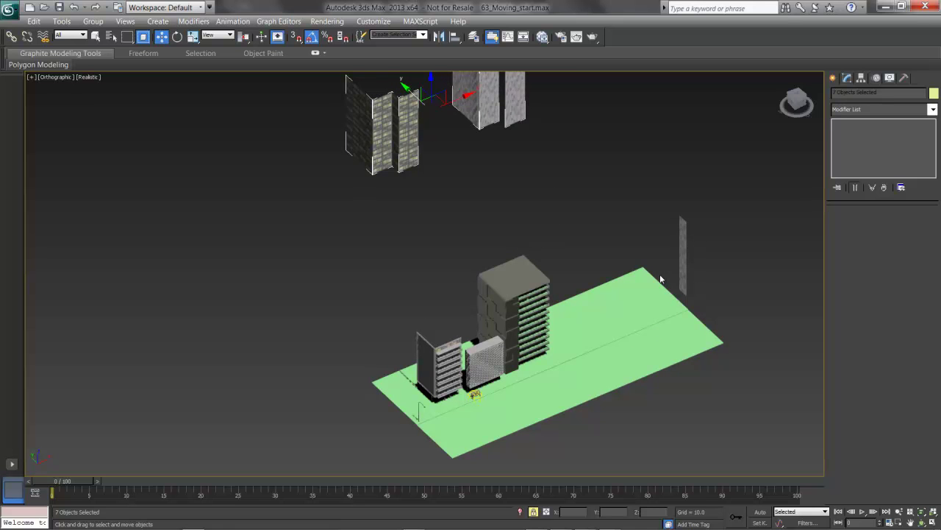
pyautogui.hotkey('ctrl', 'z')
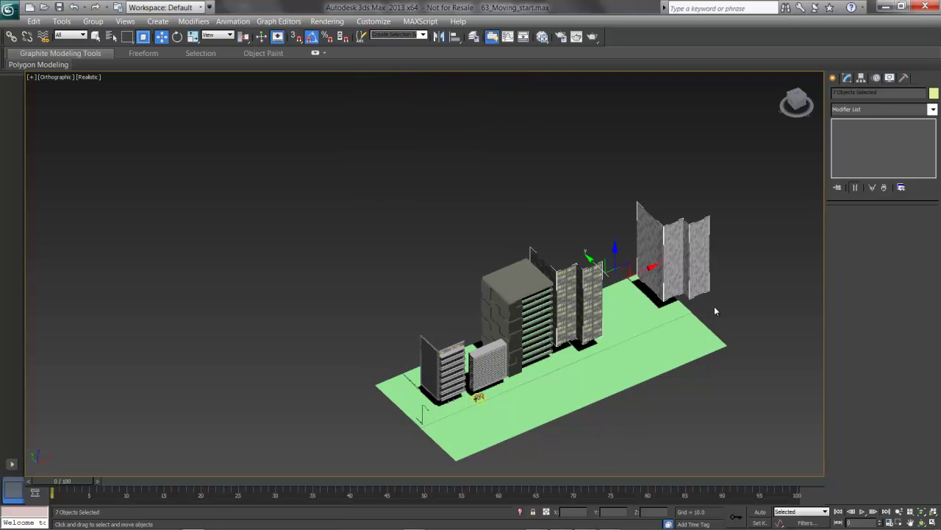
# - Add the gray building's narrow recessed panel to the selection and lock it, with edged faces displayed
pyautogui.scroll(5, 714, 311)
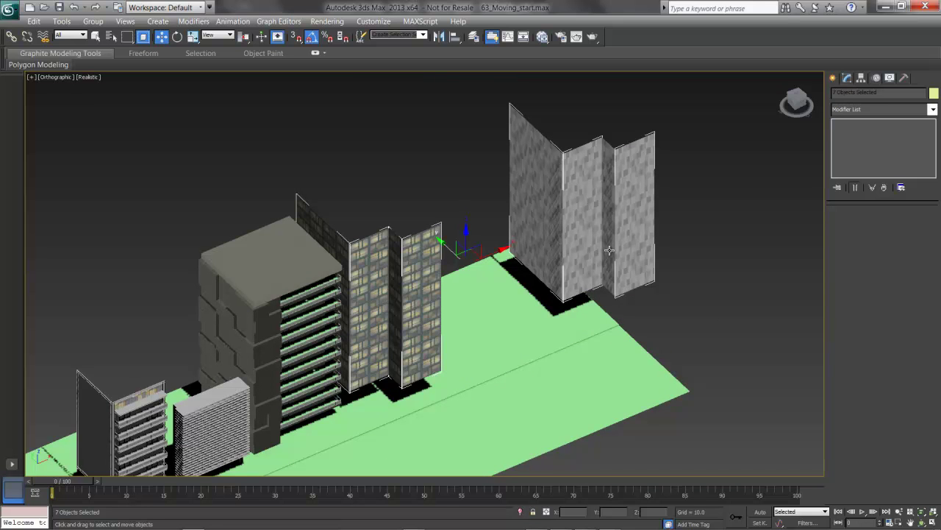
pyautogui.keyDown('ctrl'); pyautogui.click(609, 250); pyautogui.keyUp('ctrl')
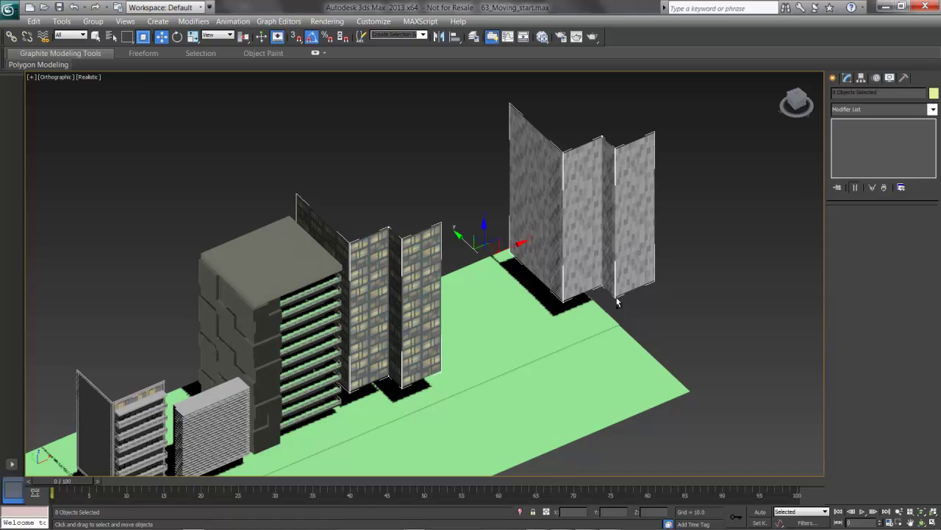
pyautogui.press('F4')
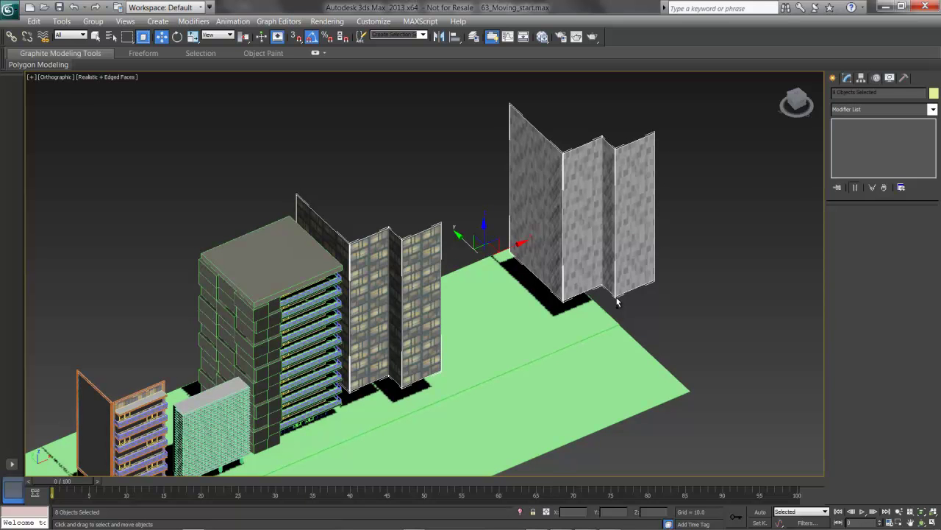
pyautogui.moveTo(520, 333); pyautogui.dragTo(588, 374, button='middle')
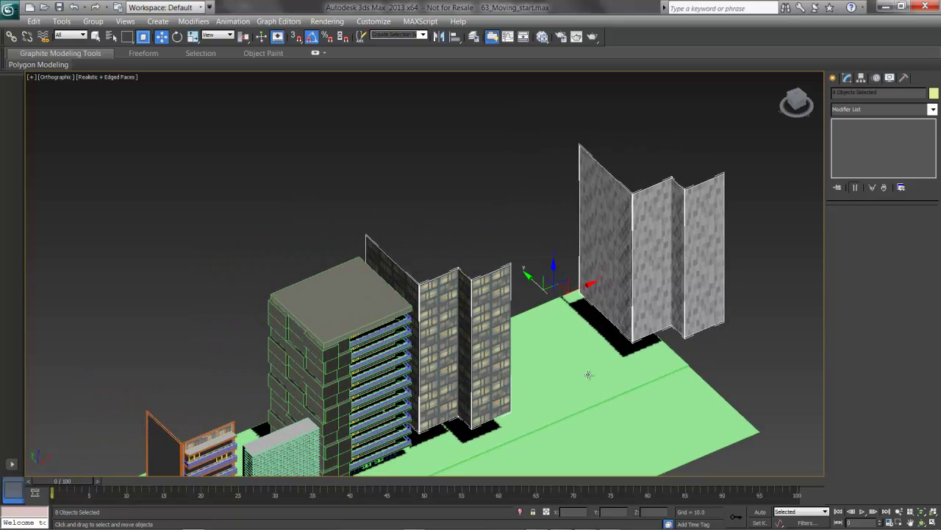
pyautogui.press('space')
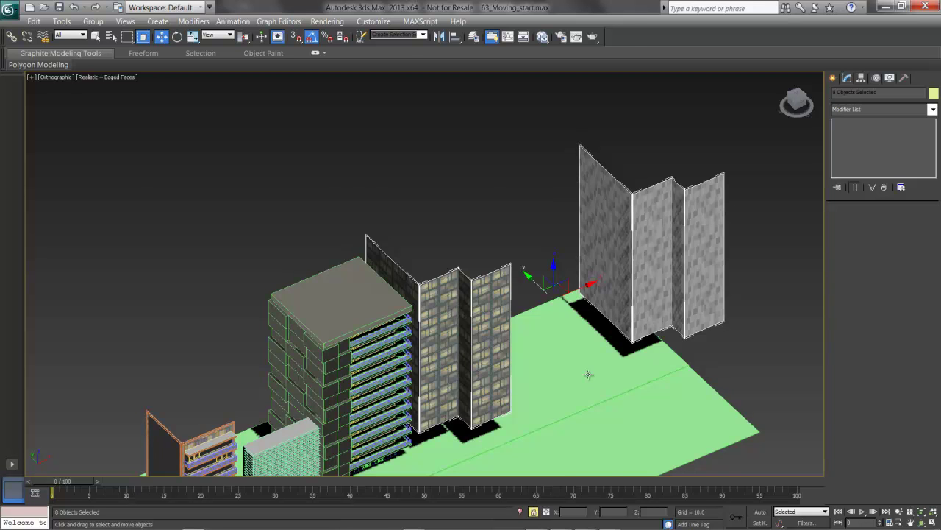
# - Move the eight locked wall panels into the background behind the other buildings, and unlock and clear the selection
pyautogui.scroll(-3, 588, 374)
pyautogui.moveTo(552, 317); pyautogui.dragTo(331, 128)
pyautogui.press('space')
pyautogui.click(452, 252)
pyautogui.moveTo(520, 316); pyautogui.dragTo(526, 261, button='middle')
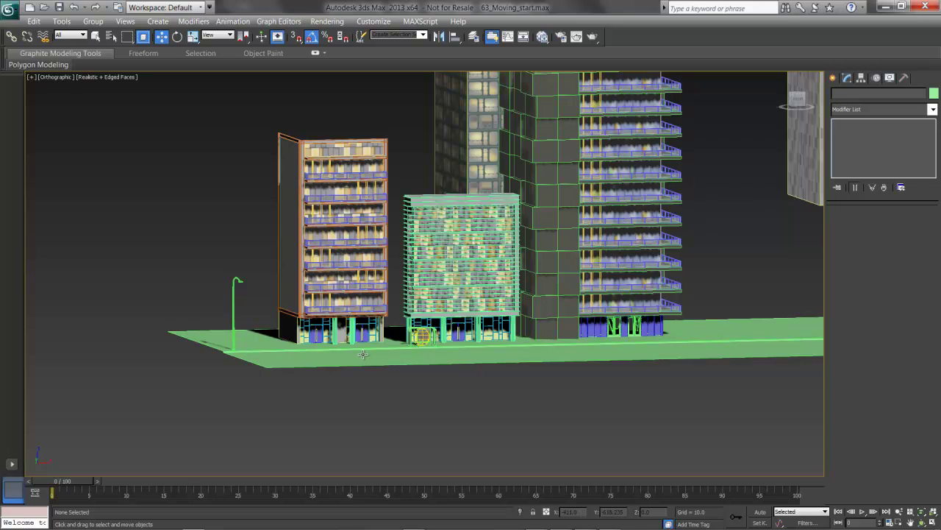
# - Switch the viewport to perspective, and select and frame the streetlight beside the curb
pyautogui.press('p')
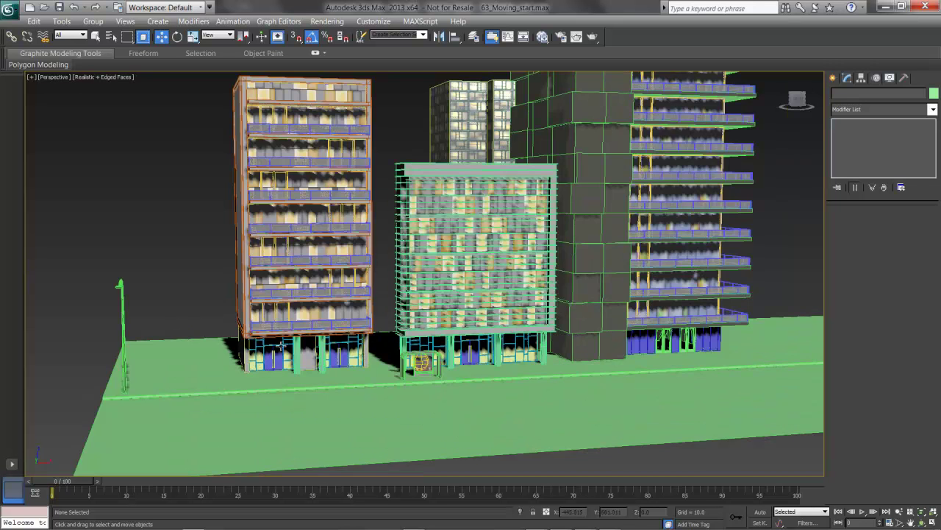
pyautogui.scroll(3, 482, 368)
pyautogui.keyDown('alt'); pyautogui.moveTo(468, 366); pyautogui.dragTo(389, 363, button='middle'); pyautogui.keyUp('alt')
pyautogui.keyDown('alt'); pyautogui.moveTo(320, 354); pyautogui.dragTo(401, 351, button='middle'); pyautogui.keyUp('alt')
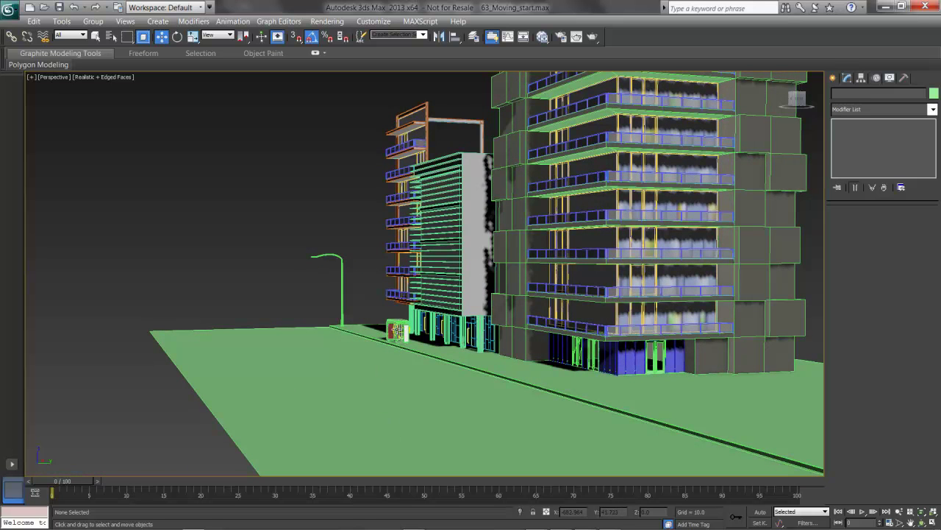
pyautogui.click(343, 306)
pyautogui.press('z')
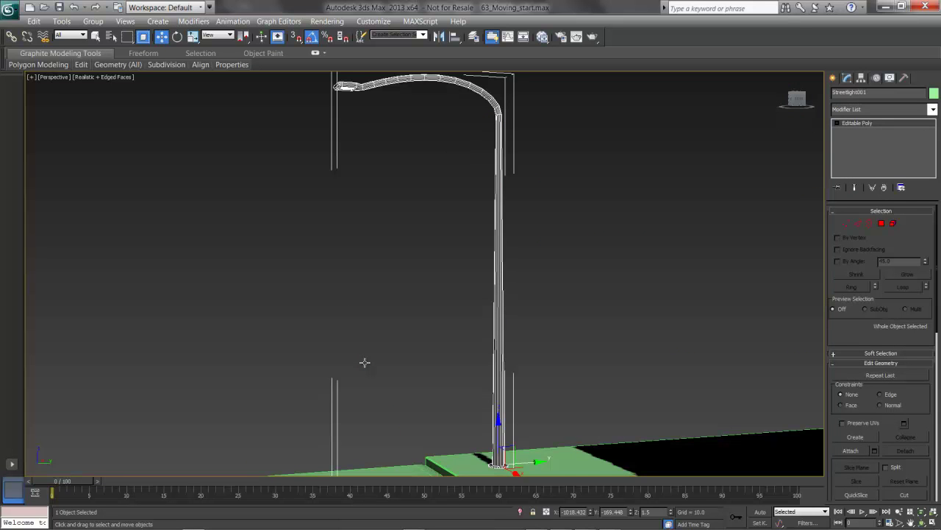
# - Try scaling the streetlight uniformly to about 94 percent and back to 100 percent
pyautogui.press('r')
pyautogui.scroll(-5, 365, 362)
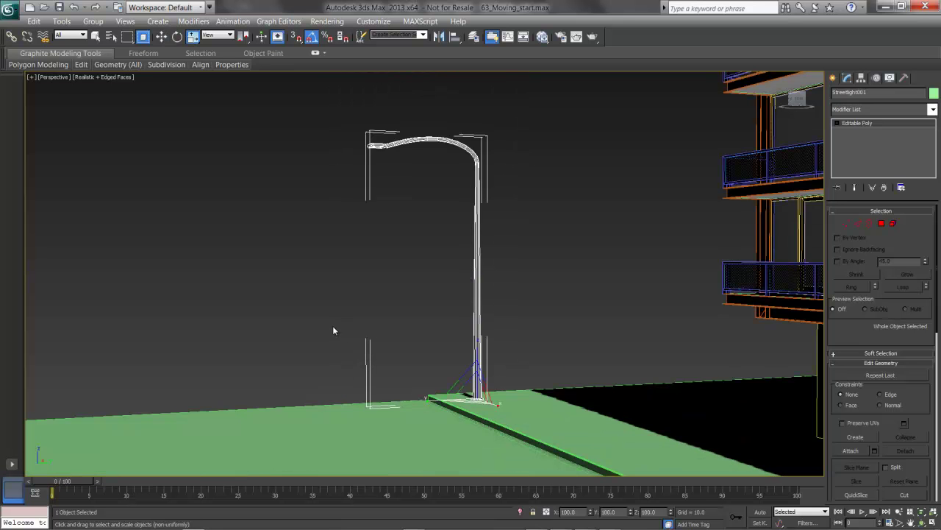
pyautogui.click(192, 38)
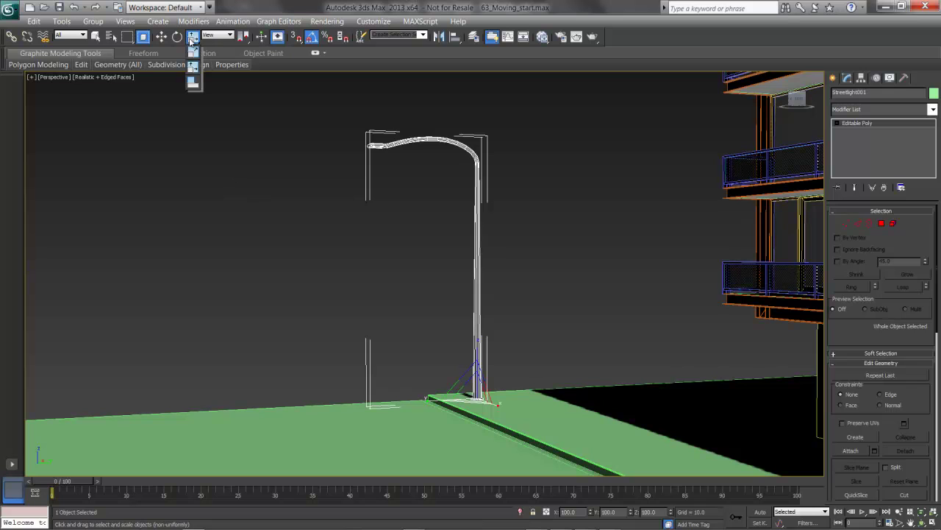
pyautogui.moveTo(189, 42); pyautogui.dragTo(194, 70)
pyautogui.moveTo(194, 70); pyautogui.dragTo(194, 55)
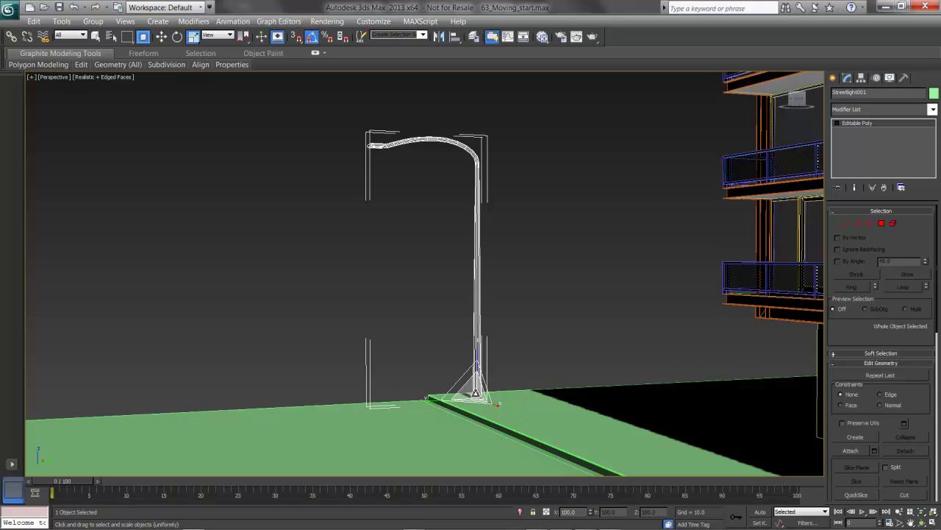
pyautogui.moveTo(475, 394); pyautogui.dragTo(476, 398)
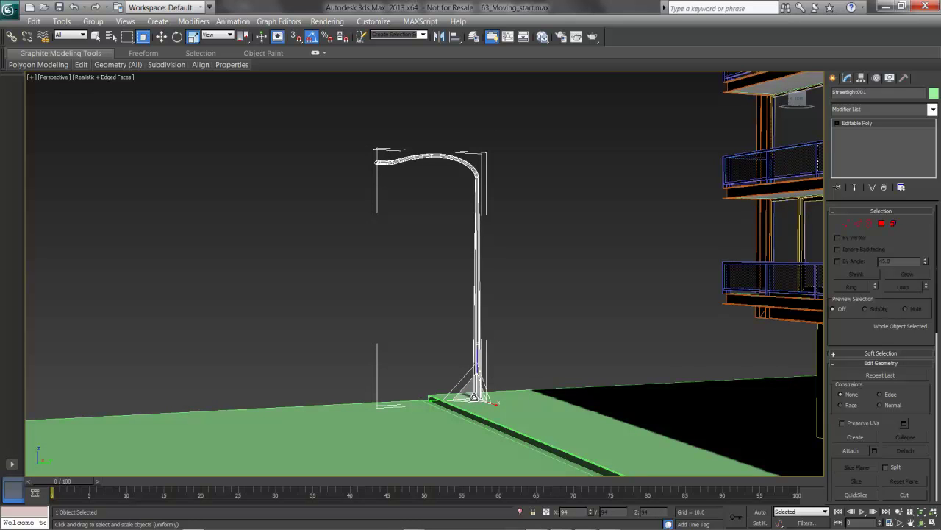
pyautogui.moveTo(475, 397); pyautogui.dragTo(475, 392)
# - Scale the streetlight uniformly down to about 85 percent
pyautogui.moveTo(195, 41); pyautogui.dragTo(194, 54)
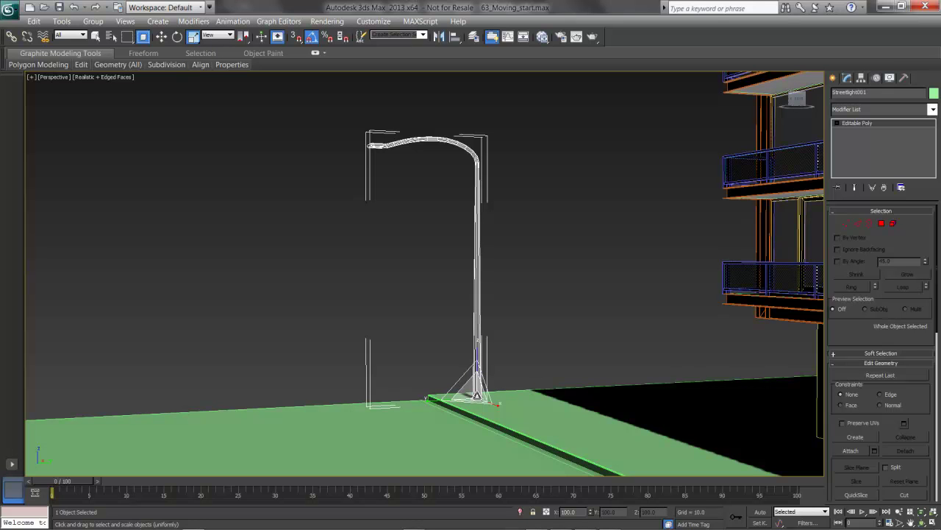
pyautogui.moveTo(476, 396); pyautogui.dragTo(476, 402)
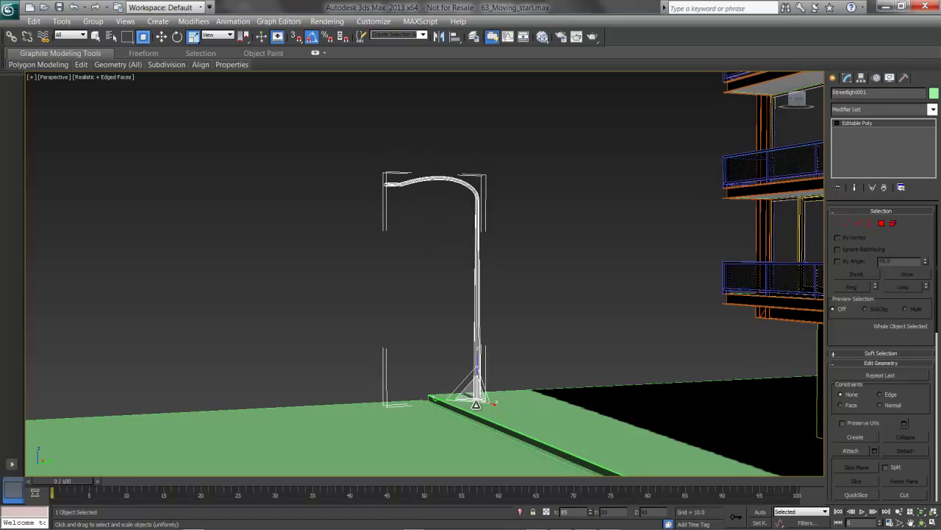
pyautogui.keyDown('alt'); pyautogui.moveTo(565, 366); pyautogui.dragTo(420, 316, button='middle'); pyautogui.keyUp('alt')
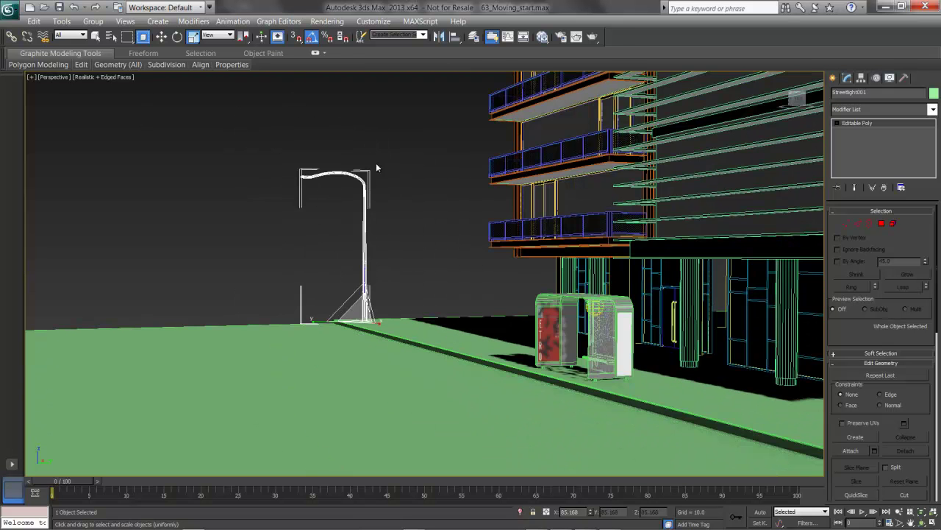